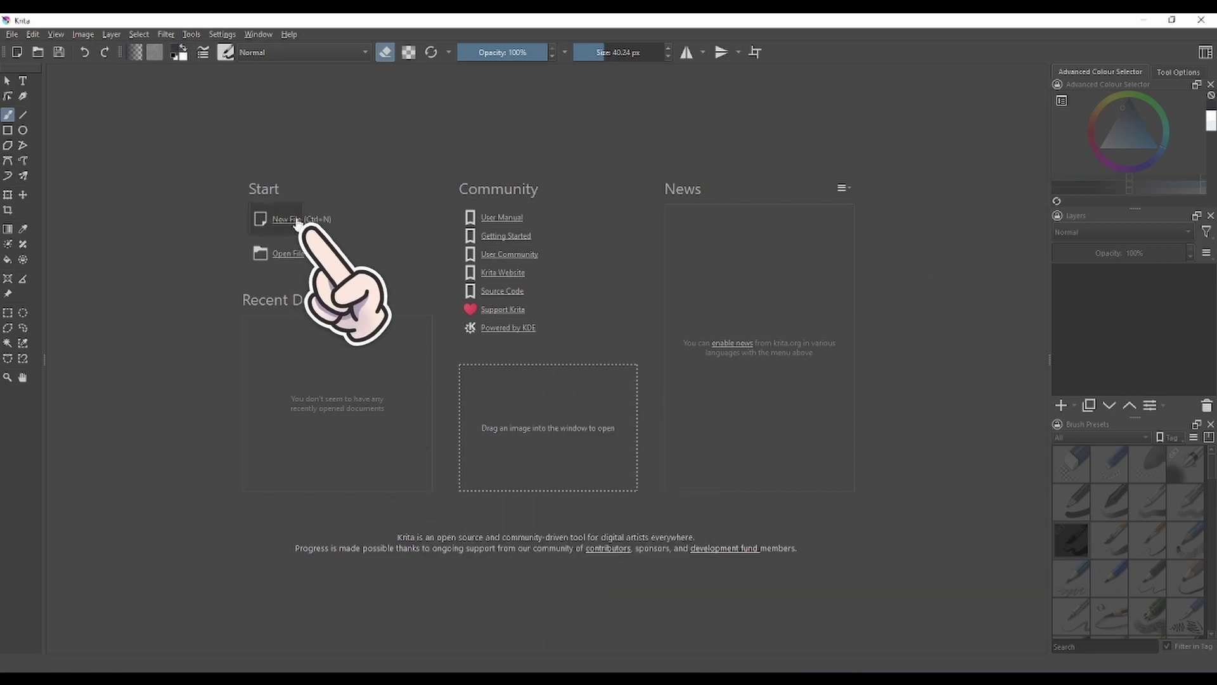
Create a new custom document of 1920 by 1080 pixels at 72 pixels per inch in RGB/Alpha, 8-bit
{"action": "left_click", "coordinate": [298, 219]}
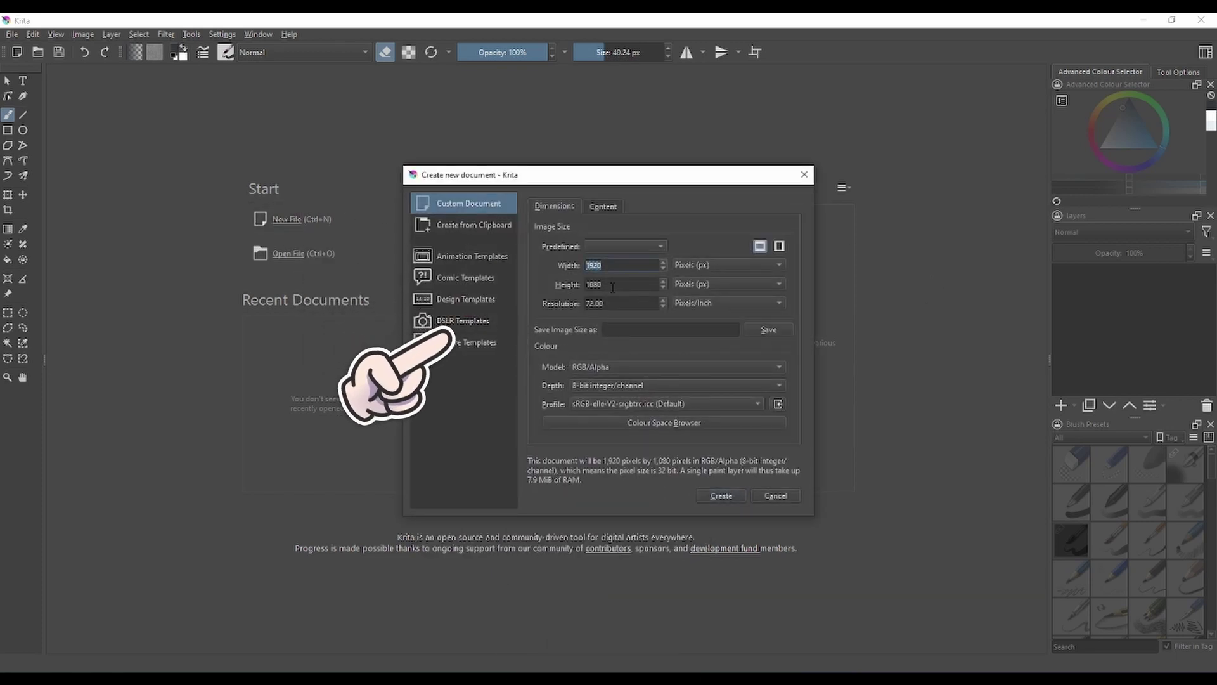
{"action": "key", "text": "Tab"}
{"action": "key", "text": "Tab"}
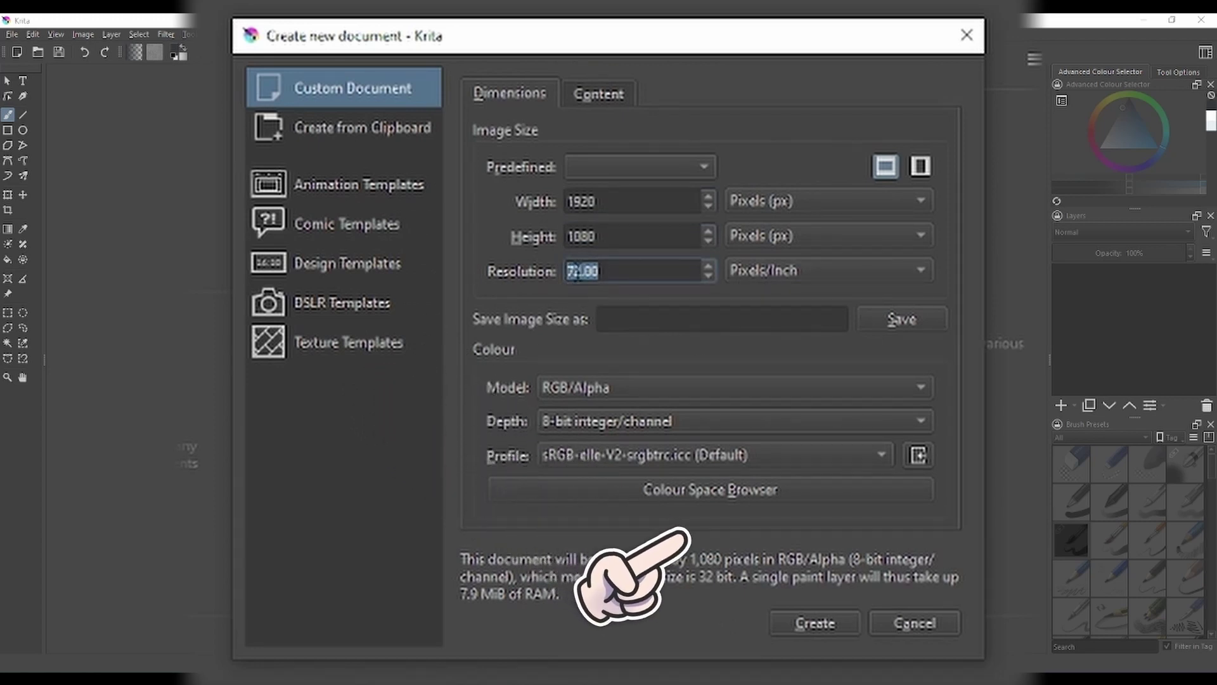
{"action": "left_click", "coordinate": [833, 617]}
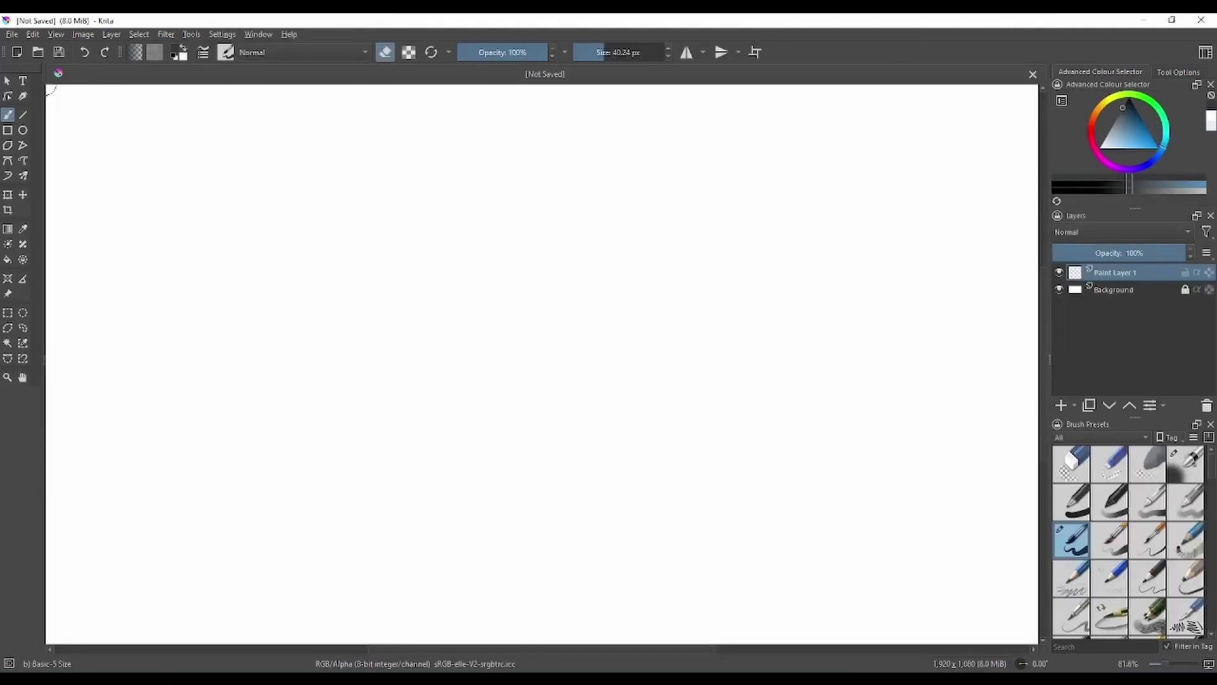
Check the Background and Paint Layer 1 layers and switch the interface to the animation workspace
{"action": "left_click", "coordinate": [1139, 291]}
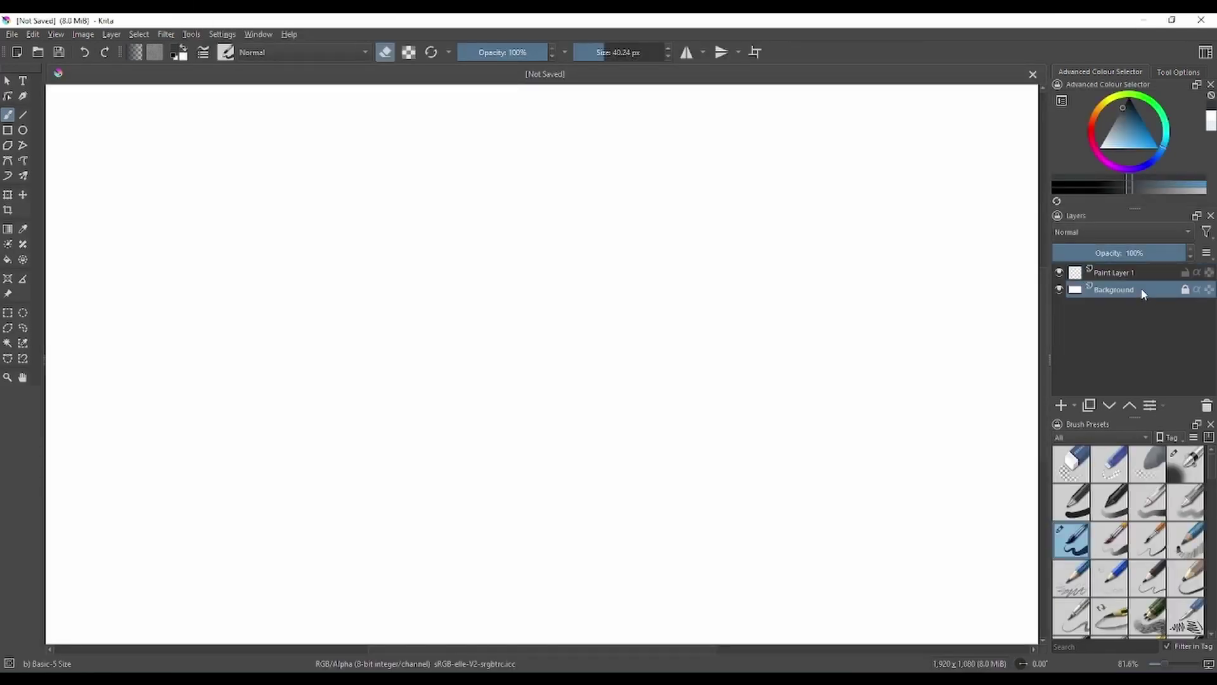
{"action": "left_click", "coordinate": [1128, 276]}
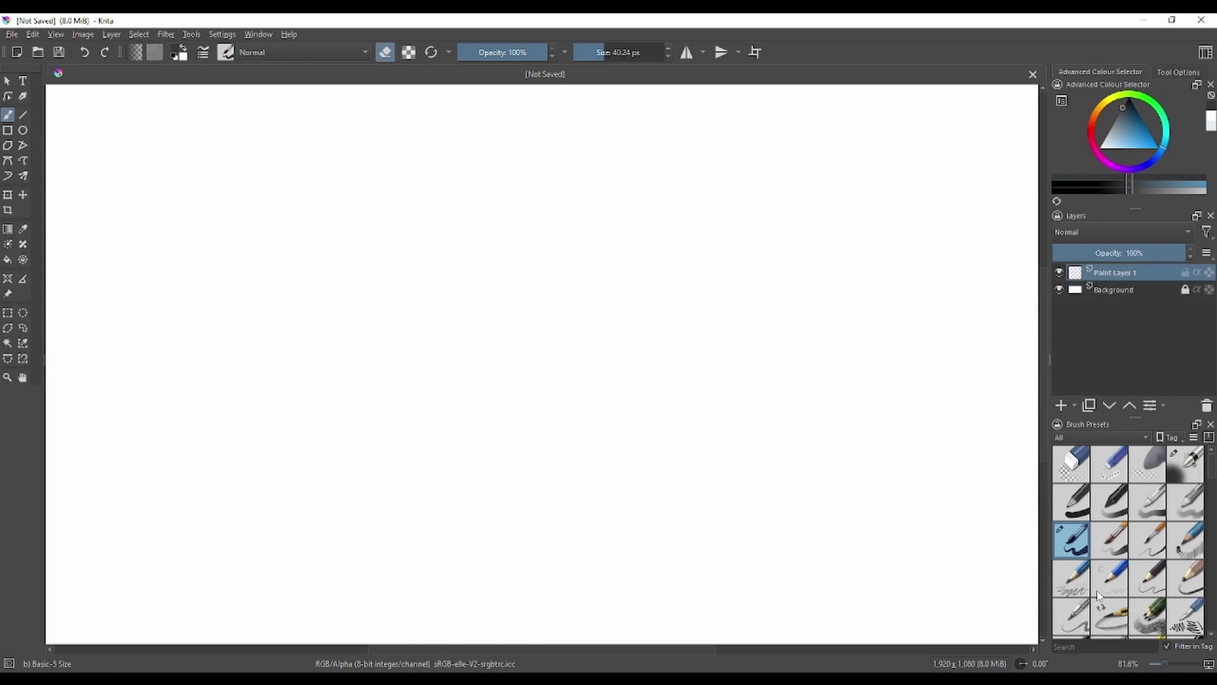
{"action": "left_click", "coordinate": [263, 36]}
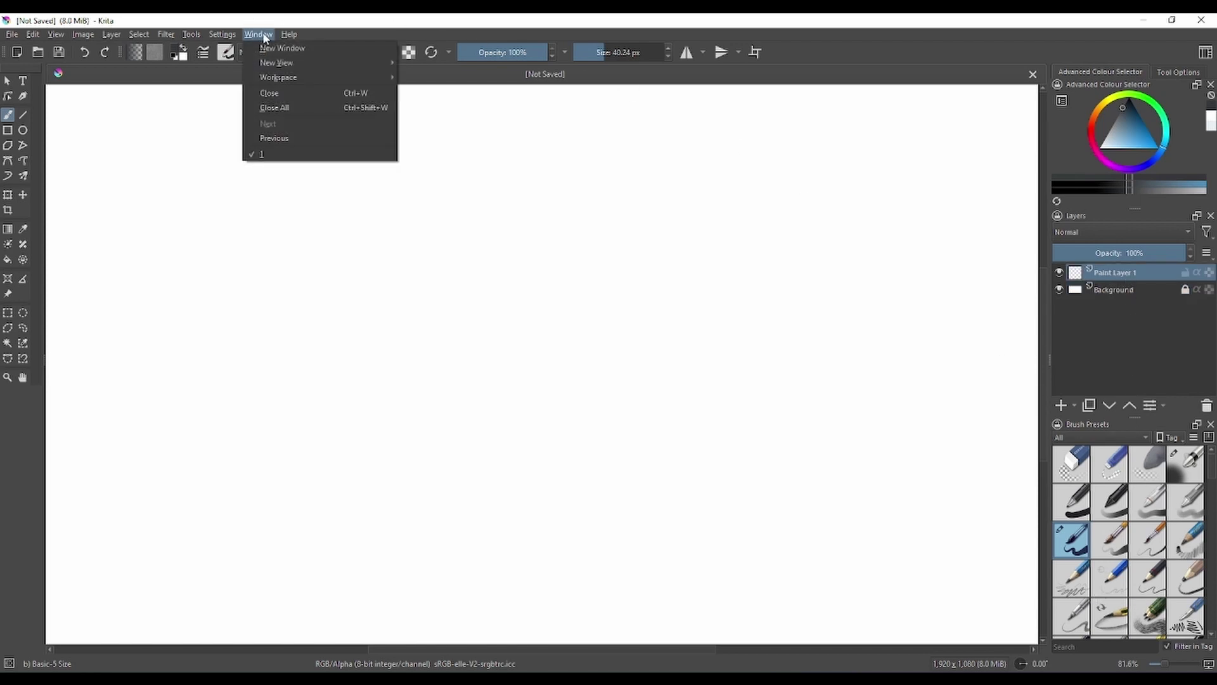
{"action": "mouse_move", "coordinate": [348, 77]}
{"action": "left_click", "coordinate": [444, 76]}
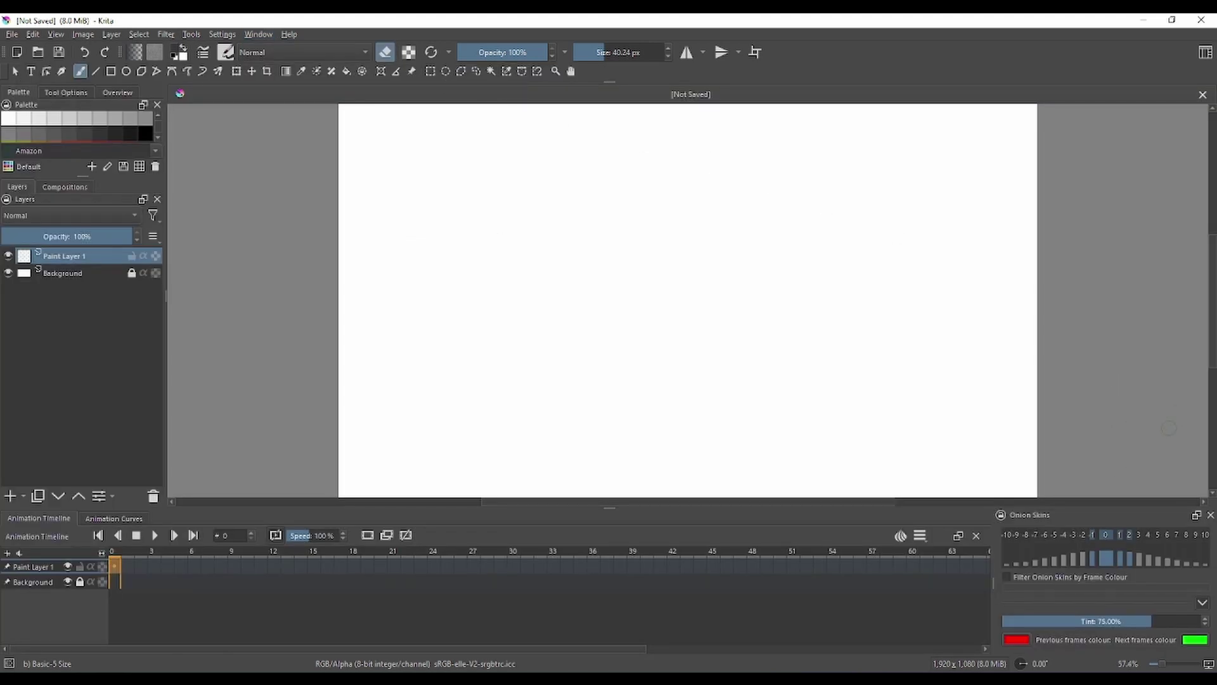
Look through the available brush presets and turn off eraser mode for the brush
{"action": "left_click", "coordinate": [227, 52]}
{"action": "mouse_move", "coordinate": [490, 135]}
{"action": "left_mouse_down"}
{"action": "mouse_move", "coordinate": [486, 345]}
{"action": "mouse_move", "coordinate": [479, 59]}
{"action": "left_mouse_up"}
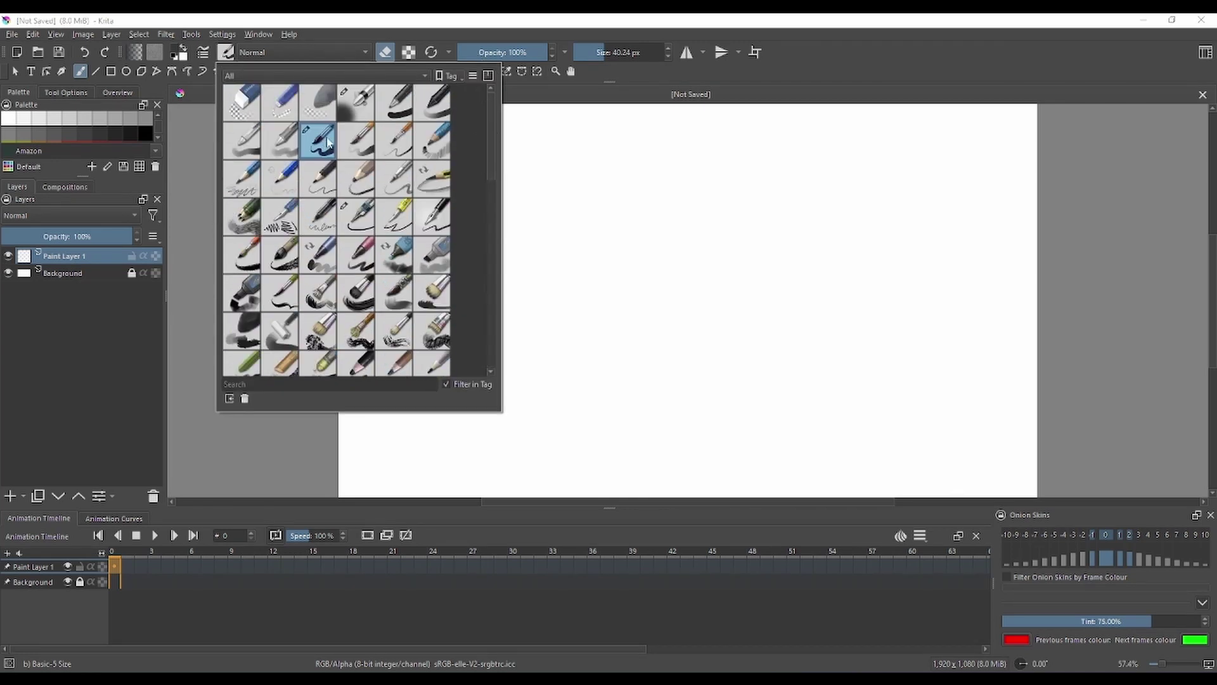
{"action": "left_click", "coordinate": [373, 29]}
{"action": "left_click", "coordinate": [391, 54]}
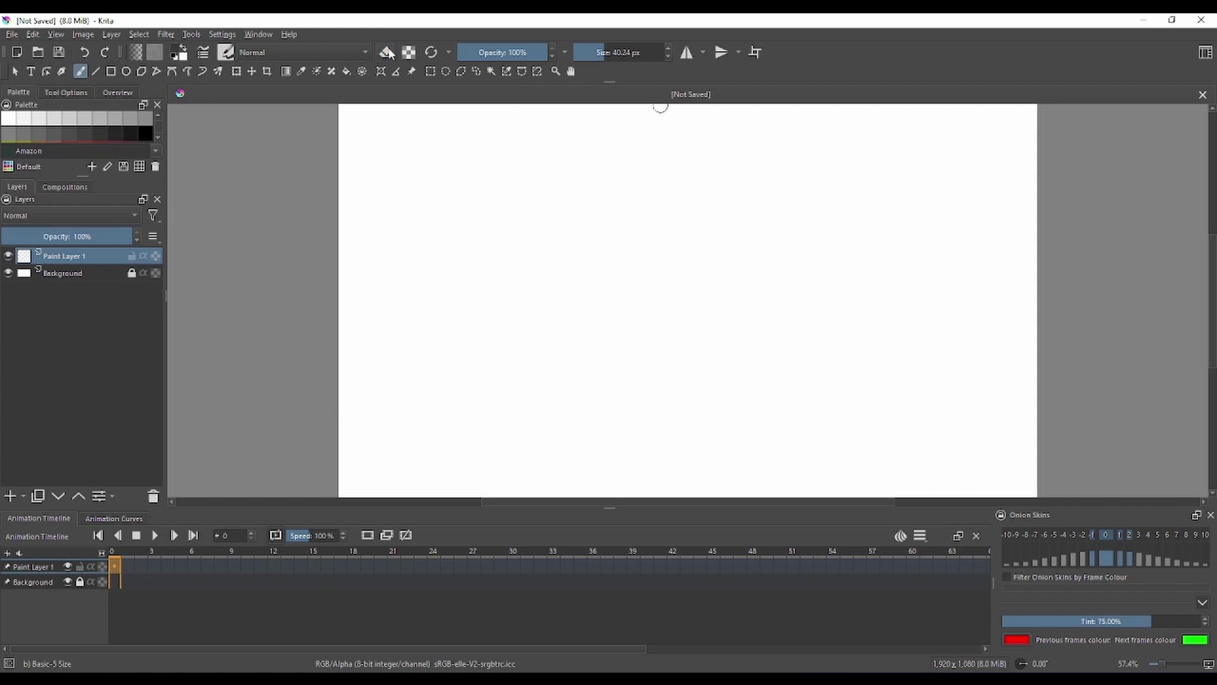
Remove the Overview and Palette dockers from the workspace
{"action": "left_click", "coordinate": [114, 93]}
{"action": "left_click", "coordinate": [157, 104]}
{"action": "left_click", "coordinate": [26, 93]}
{"action": "left_click", "coordinate": [159, 108]}
Show the Advanced Colour Selector docker and dock it together with Tool Options above the Layers docker
{"action": "left_click", "coordinate": [256, 33]}
{"action": "mouse_move", "coordinate": [225, 34]}
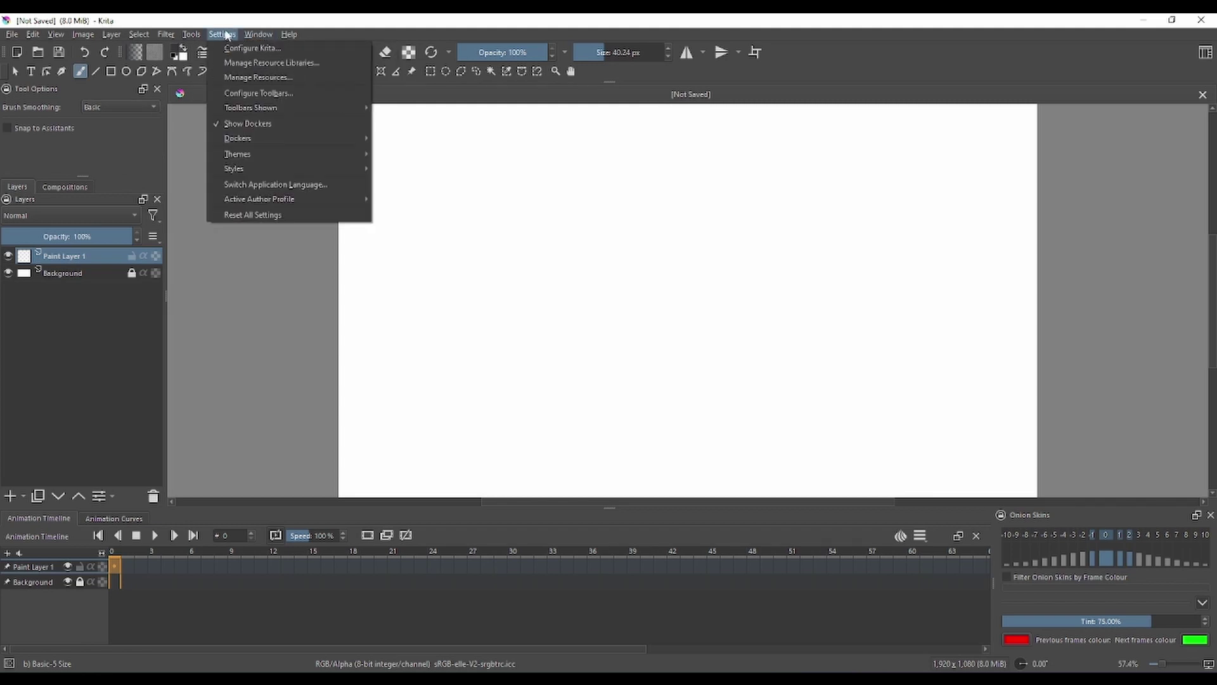
{"action": "mouse_move", "coordinate": [328, 138]}
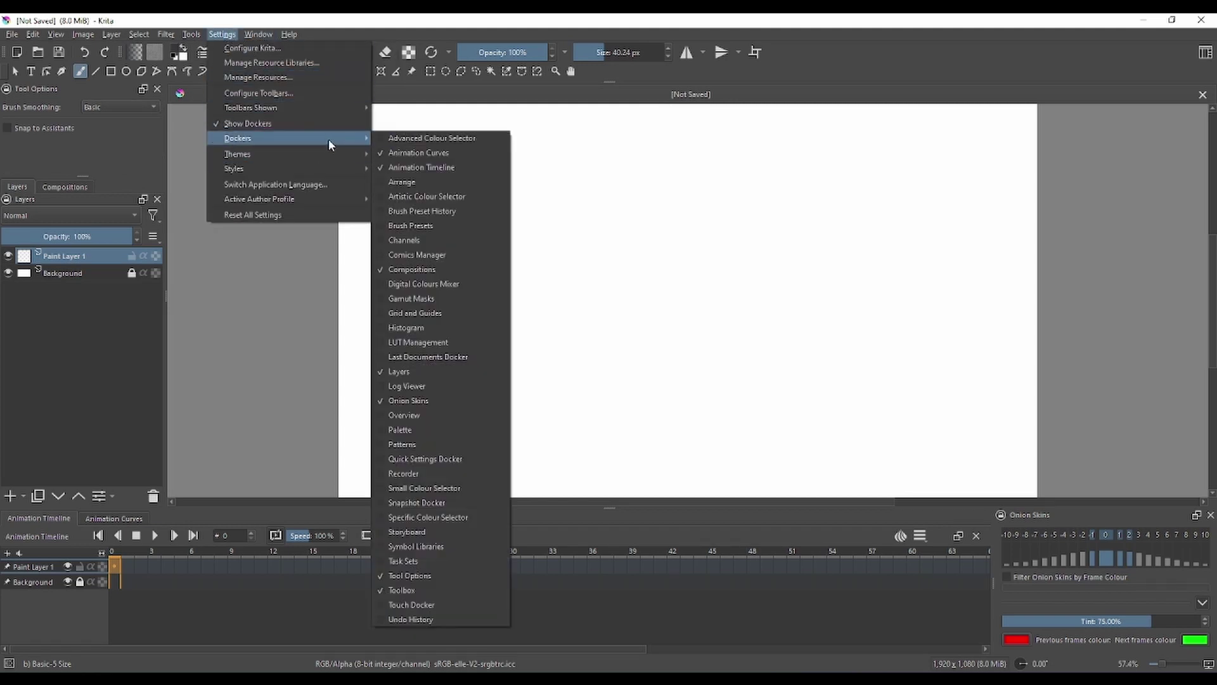
{"action": "left_click", "coordinate": [471, 140]}
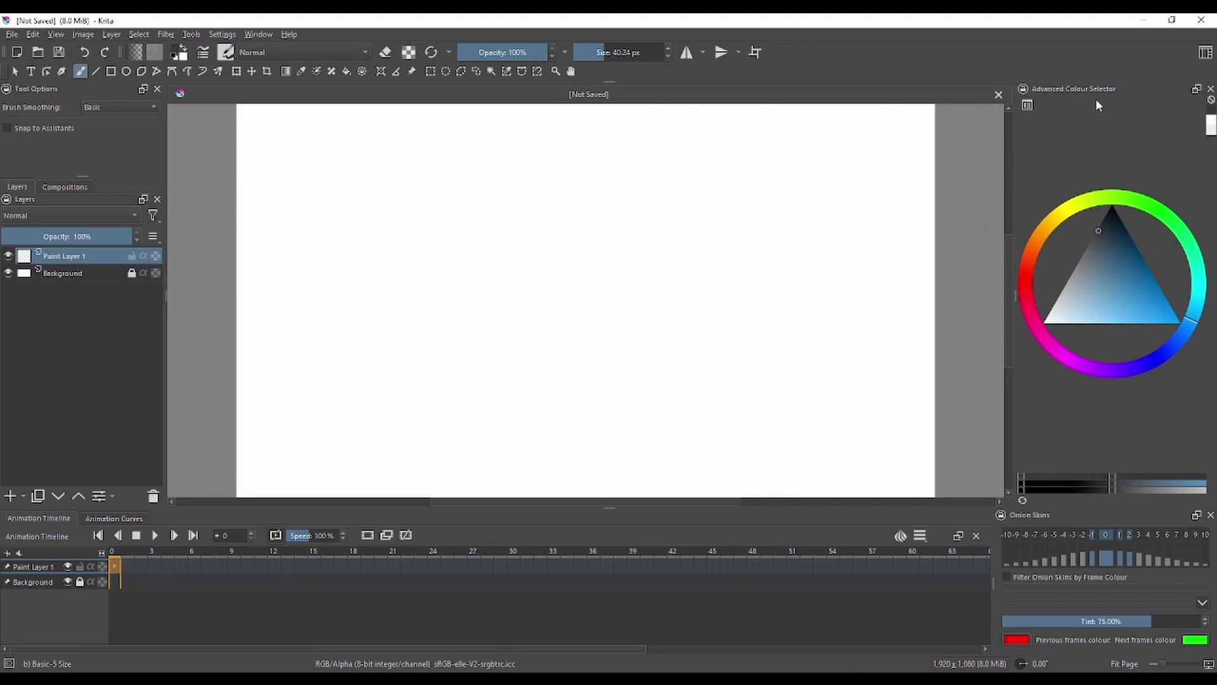
{"action": "left_click_drag", "start_coordinate": [1098, 105], "coordinate": [71, 131]}
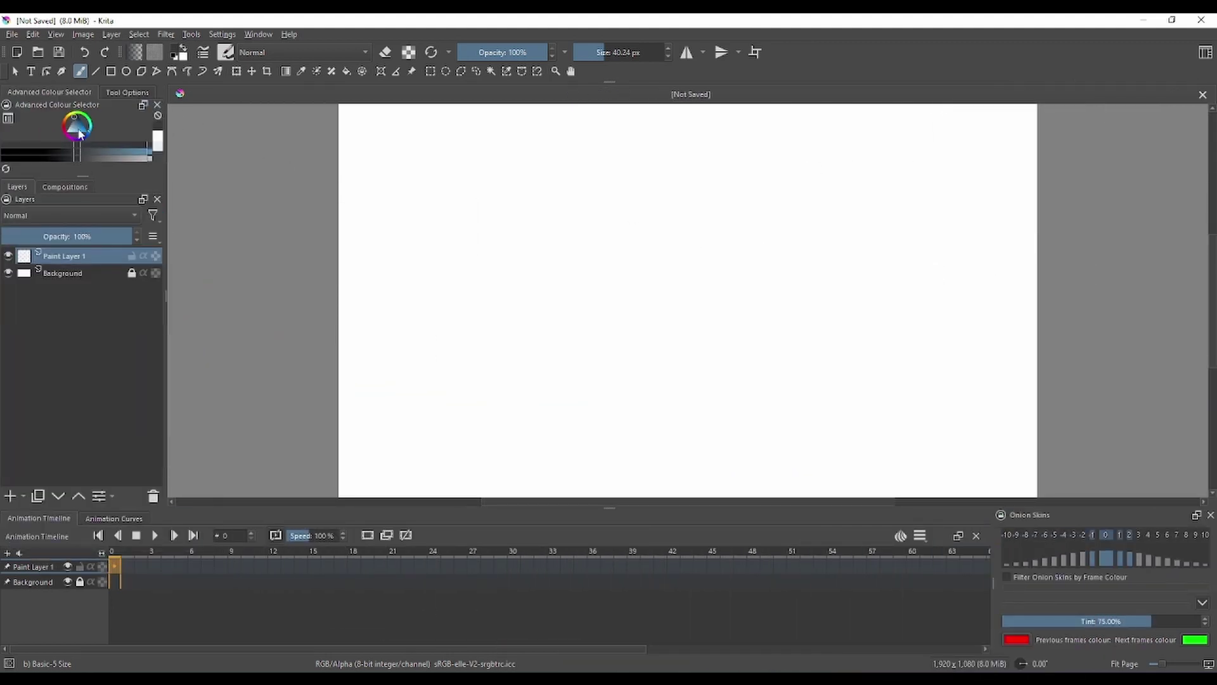
Enlarge the Advanced Colour Selector docker to give its colour wheel more room, and keep it in front of Tool Options
{"action": "left_click", "coordinate": [124, 92]}
{"action": "left_click", "coordinate": [75, 92]}
{"action": "left_click_drag", "start_coordinate": [86, 175], "coordinate": [85, 266]}
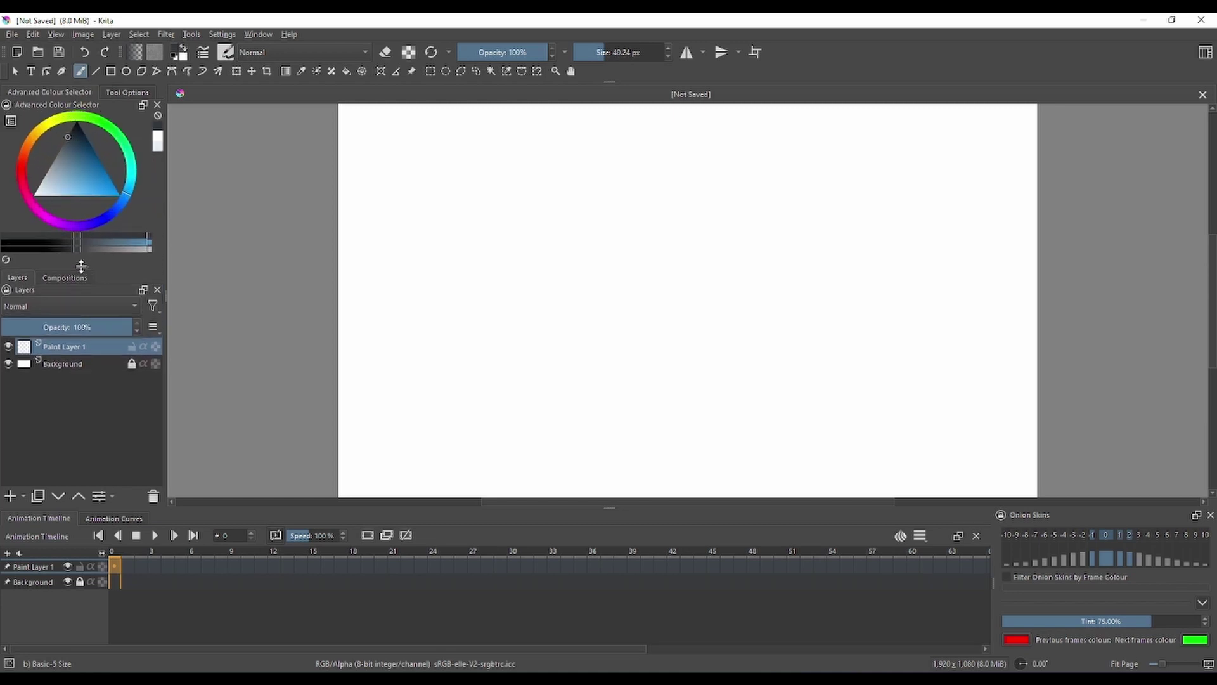
{"action": "left_click", "coordinate": [141, 93]}
{"action": "left_click", "coordinate": [68, 92]}
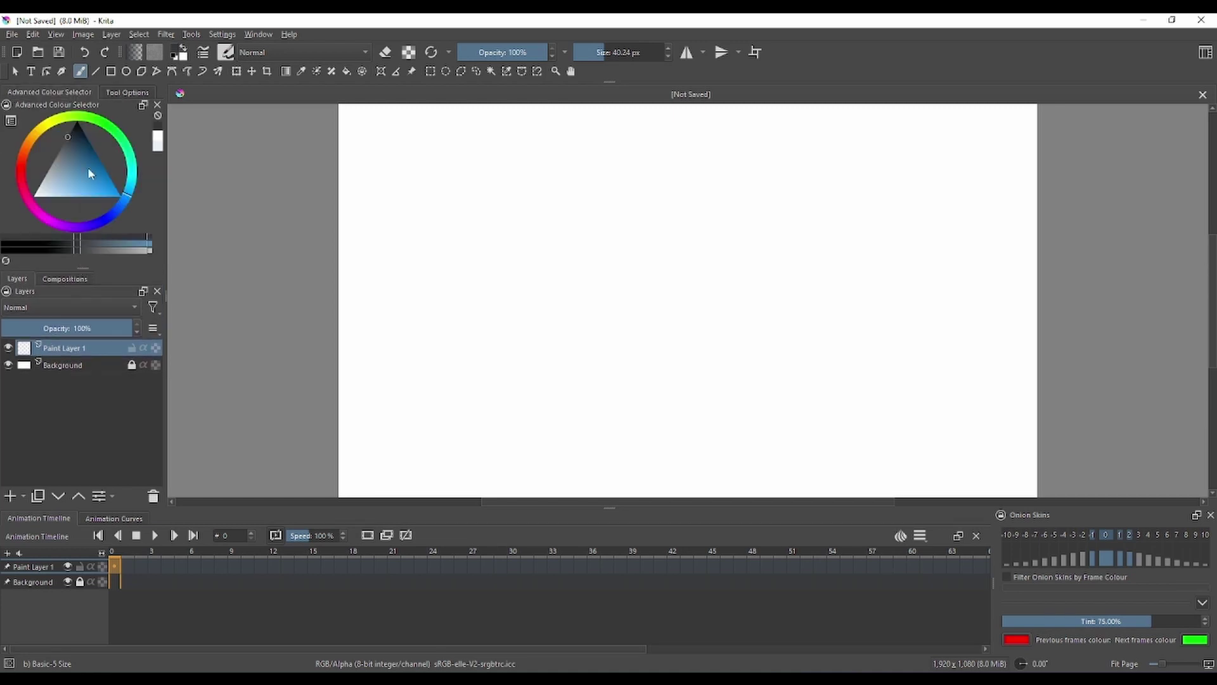
Draw a straight horizontal ground line low on the canvas on Paint Layer 1 and reduce that layer's opacity to about half
{"action": "left_click", "coordinate": [89, 362]}
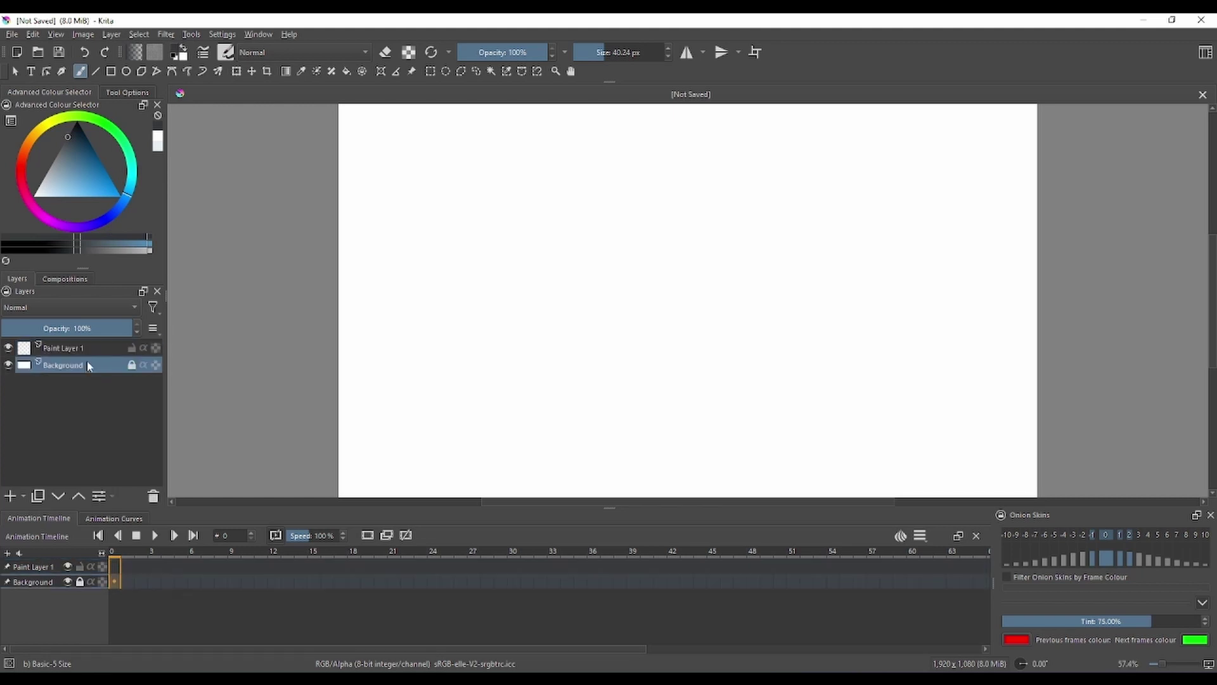
{"action": "left_click", "coordinate": [90, 350]}
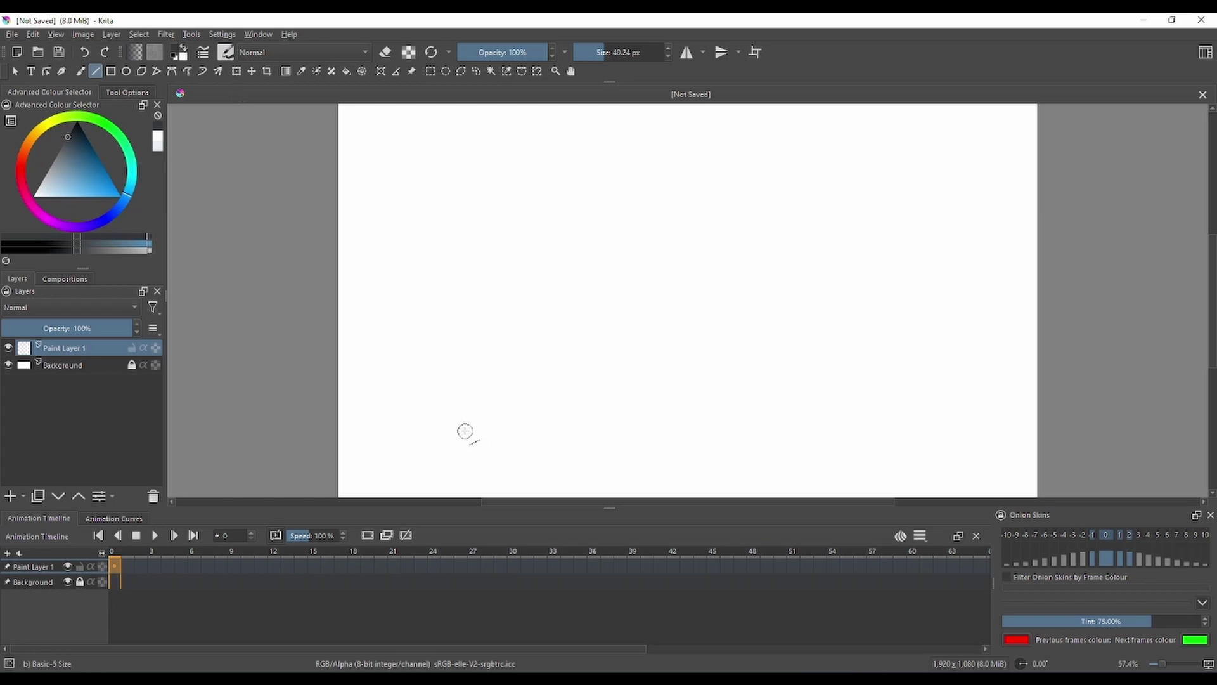
{"action": "left_click_drag", "start_coordinate": [467, 433], "coordinate": [877, 432]}
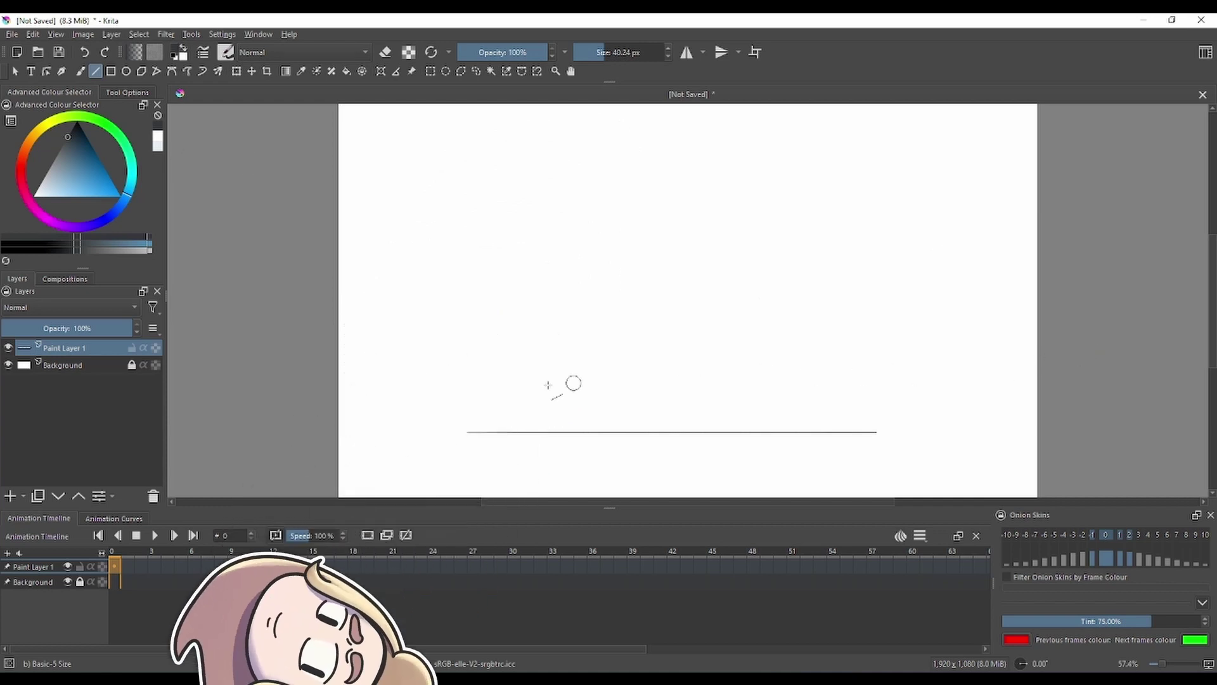
{"action": "left_click_drag", "start_coordinate": [94, 331], "coordinate": [61, 329]}
Rename the ground line's layer "line" and lock it
{"action": "double_click", "coordinate": [68, 347]}
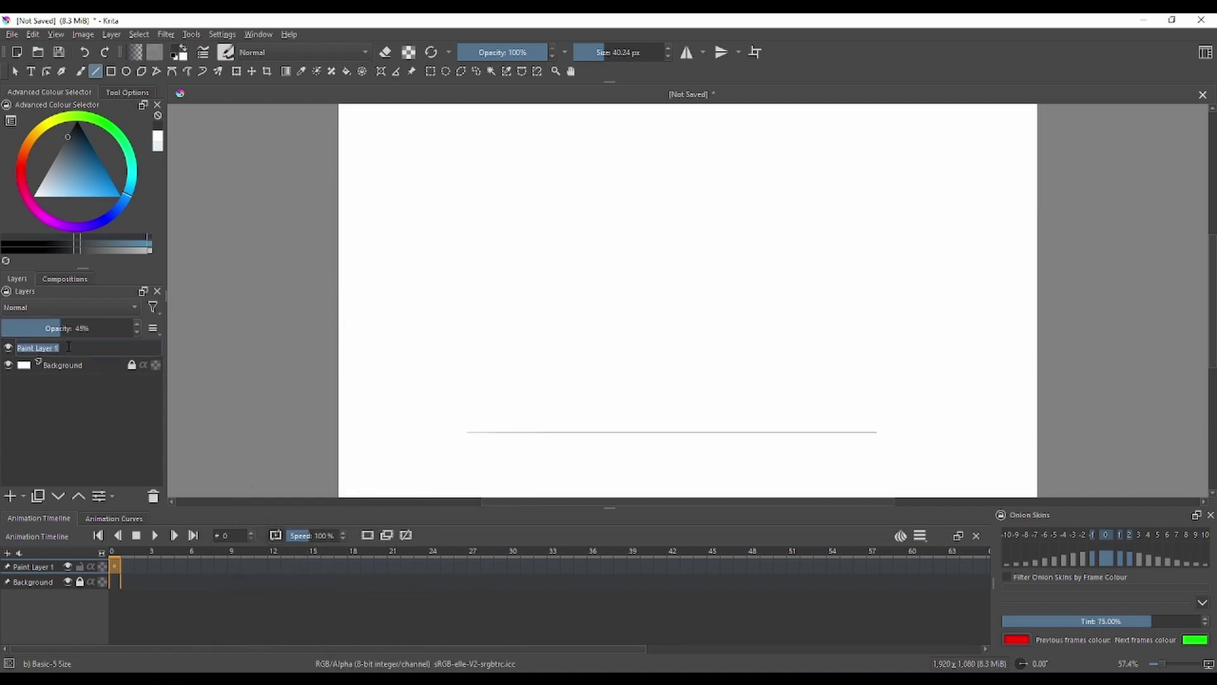
{"action": "type", "text": "line"}
{"action": "key", "text": "Return"}
{"action": "left_click", "coordinate": [133, 348]}
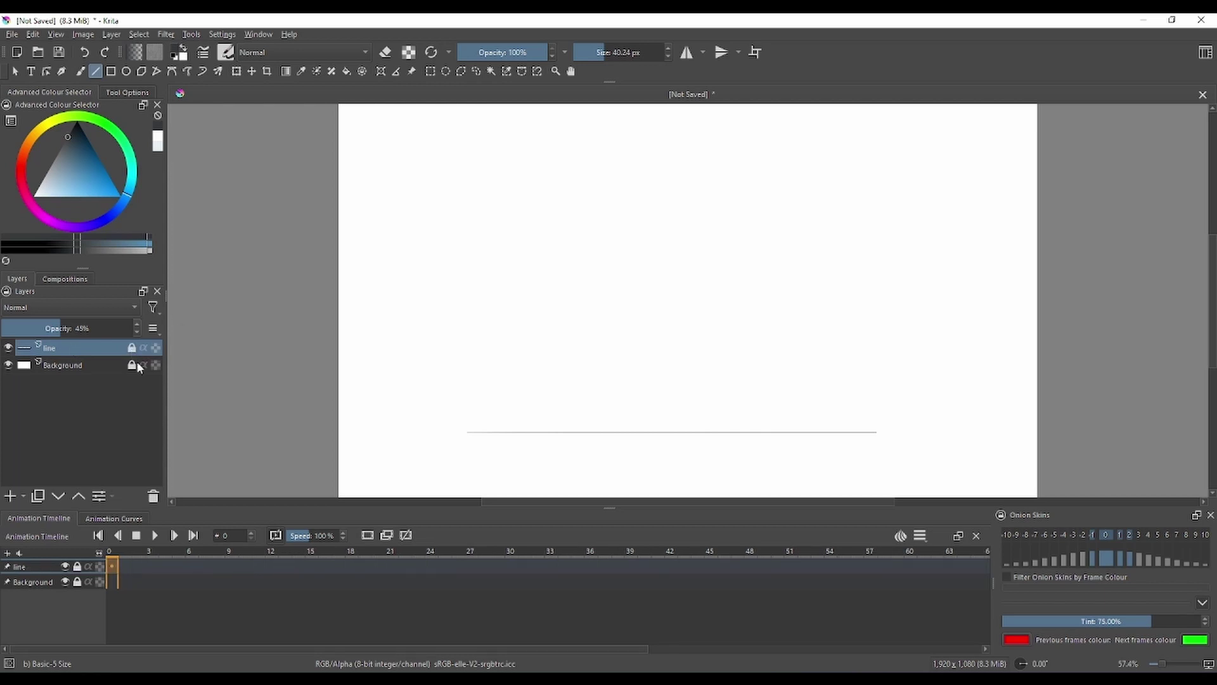
Add a new paint layer above the line layer and name it "sketch"
{"action": "left_click", "coordinate": [10, 497]}
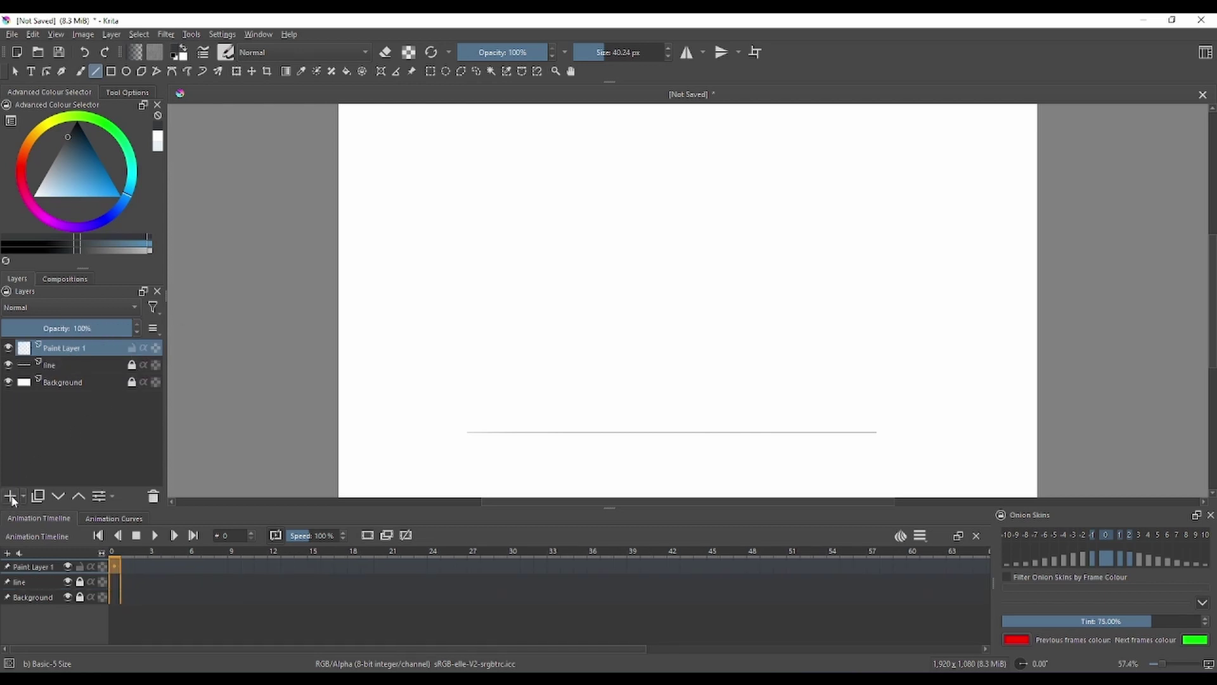
{"action": "double_click", "coordinate": [77, 350]}
{"action": "type", "text": "sketch"}
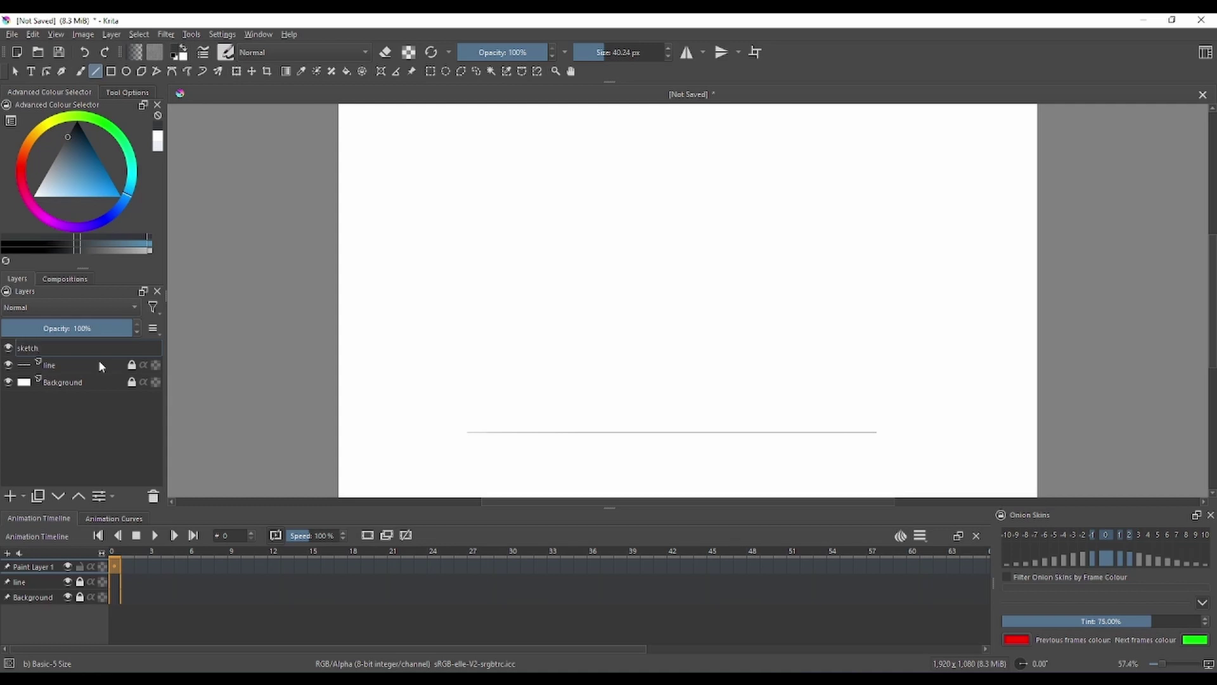
{"action": "key", "text": "Return"}
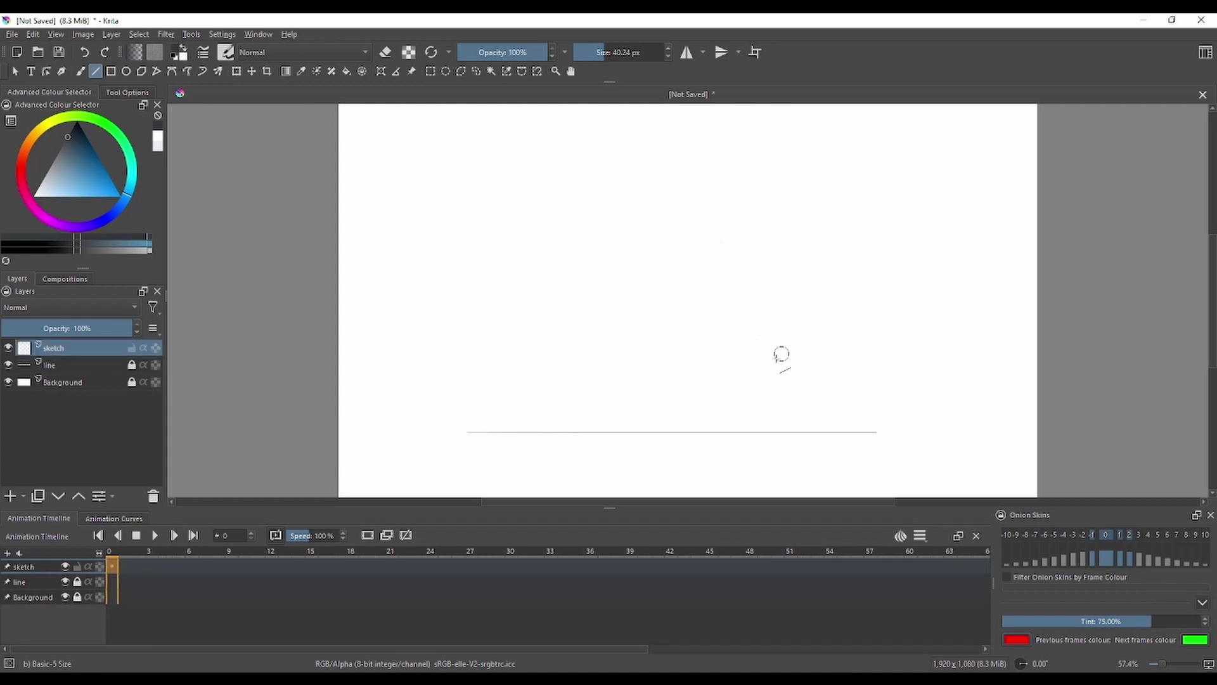
Sketch a standing bear with round ears, sideways-looking eyes, nose, mouth, arms and feet using the freehand brush
{"action": "left_click", "coordinate": [81, 71]}
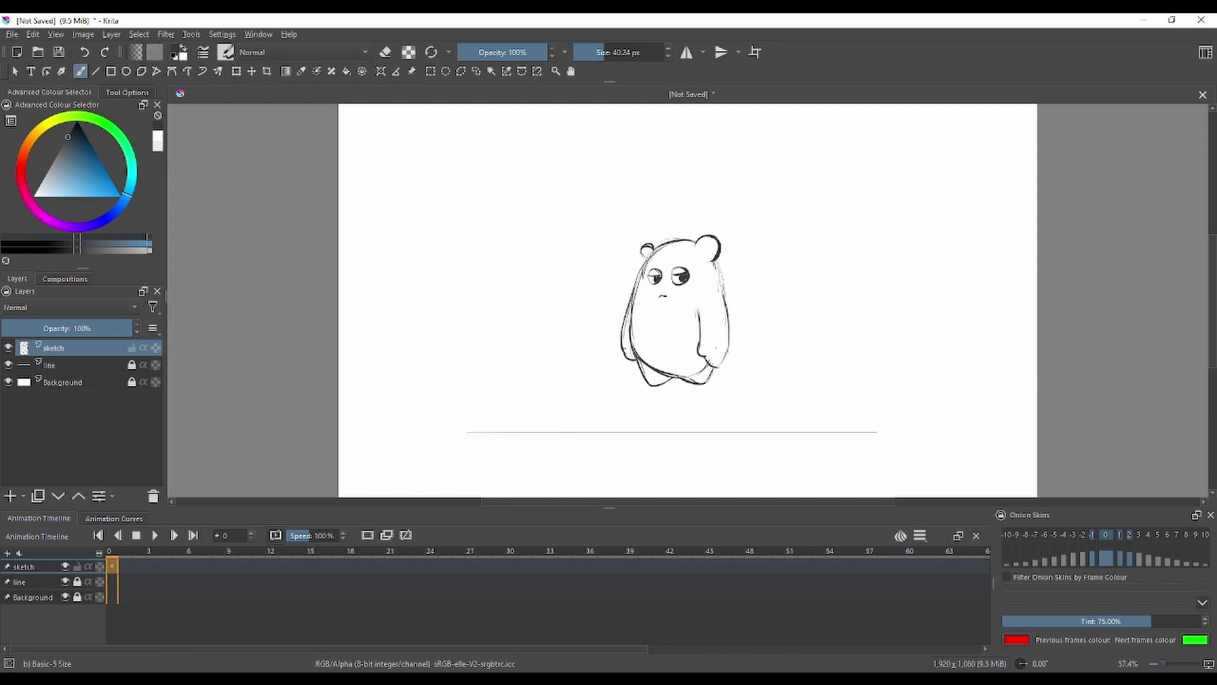
{"action": "left_click_drag", "start_coordinate": [664, 300], "coordinate": [662, 310]}
Undo and redo the latest brush strokes on the bear sketch
{"action": "key", "text": "ctrl+z"}
{"action": "key", "text": "ctrl+shift+z"}
{"action": "key", "text": "ctrl+z"}
{"action": "key", "text": "ctrl+z"}
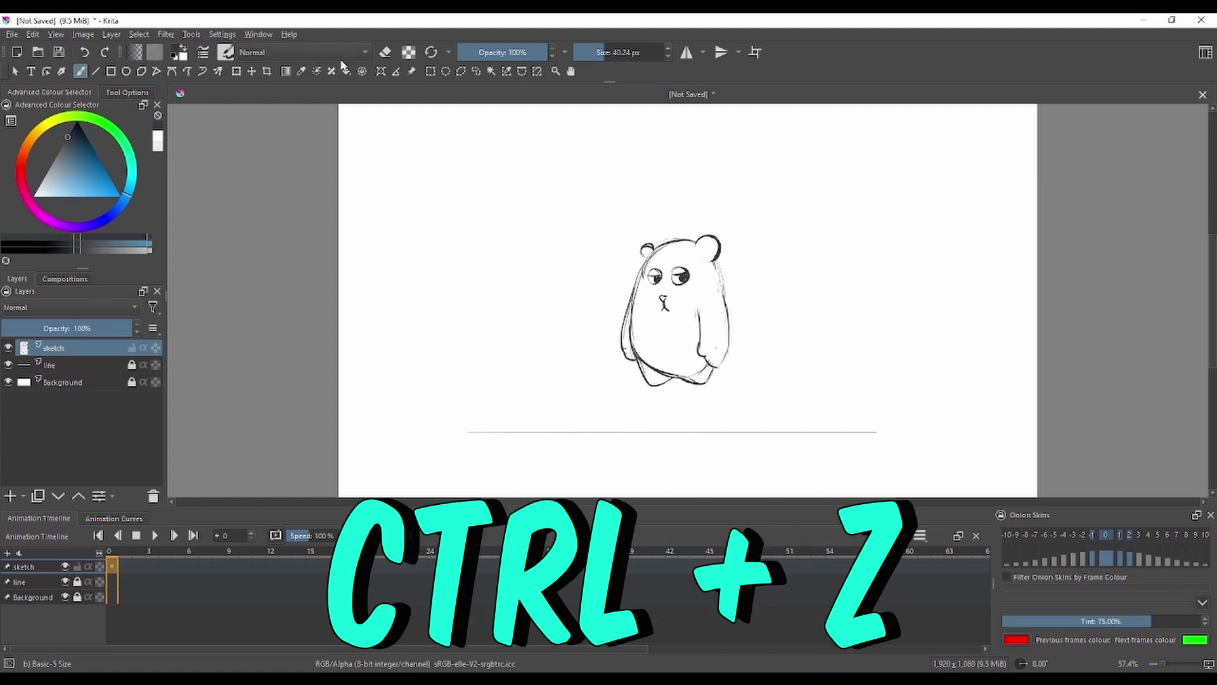
Move the bear sketch straight down with the Transform tool so its feet stand on the ground line
{"action": "left_click", "coordinate": [236, 71]}
{"action": "left_click_drag", "start_coordinate": [710, 279], "coordinate": [709, 322]}
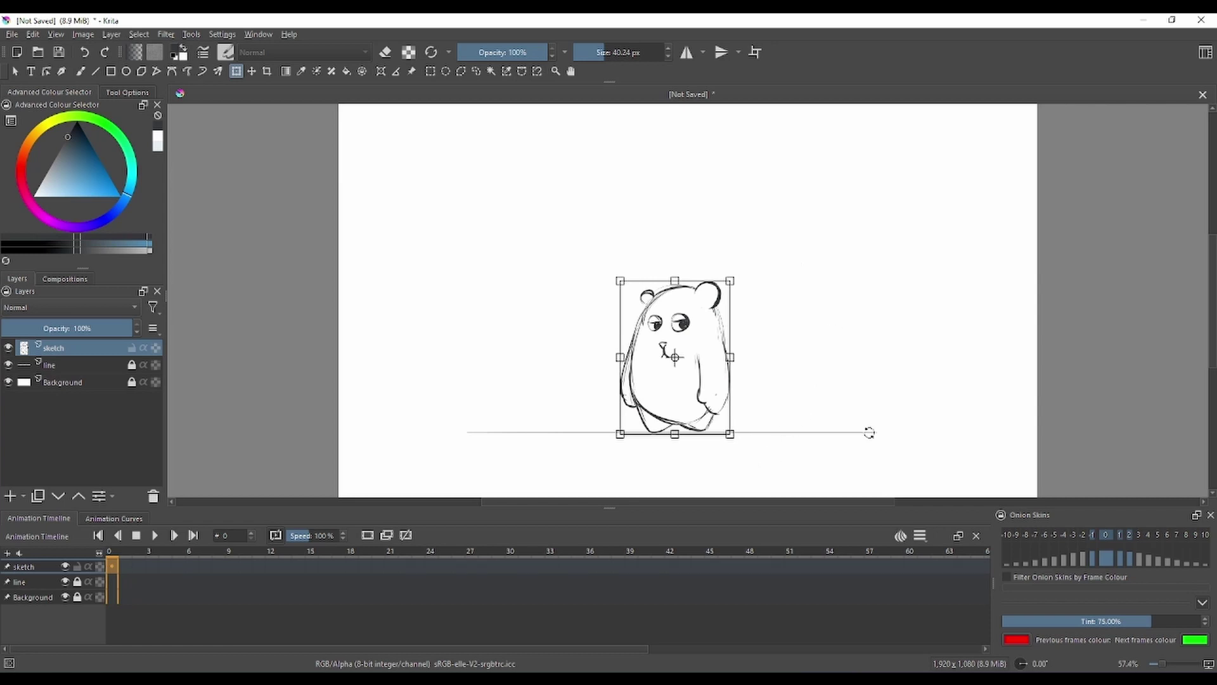
{"action": "key", "text": "Return"}
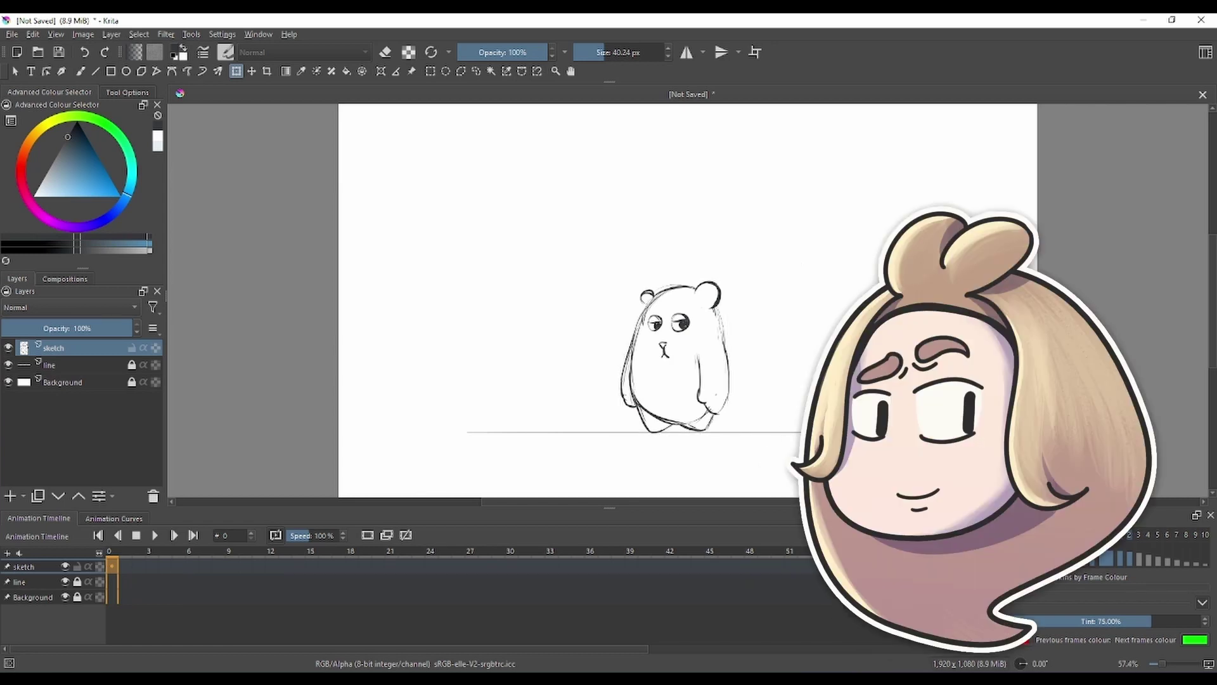
Clean up the bear's outline by alternating brush and eraser, and shade its far ear, arm and leg with hatching
{"action": "key", "text": "b"}
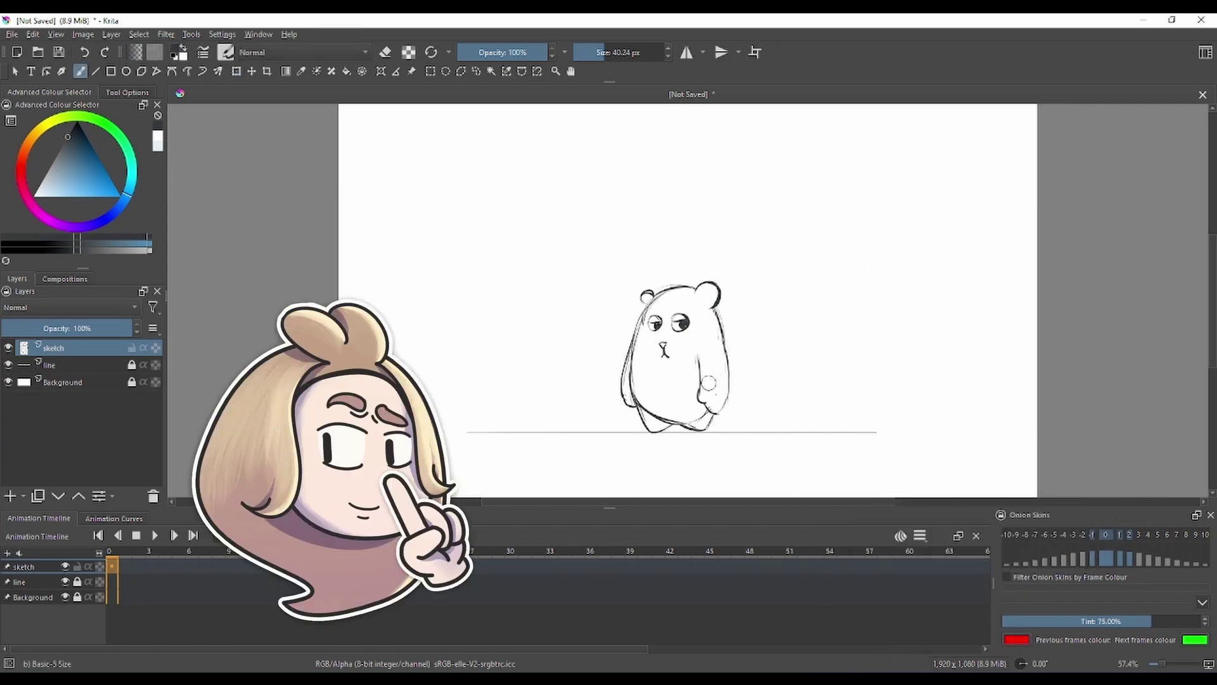
{"action": "key", "text": "e"}
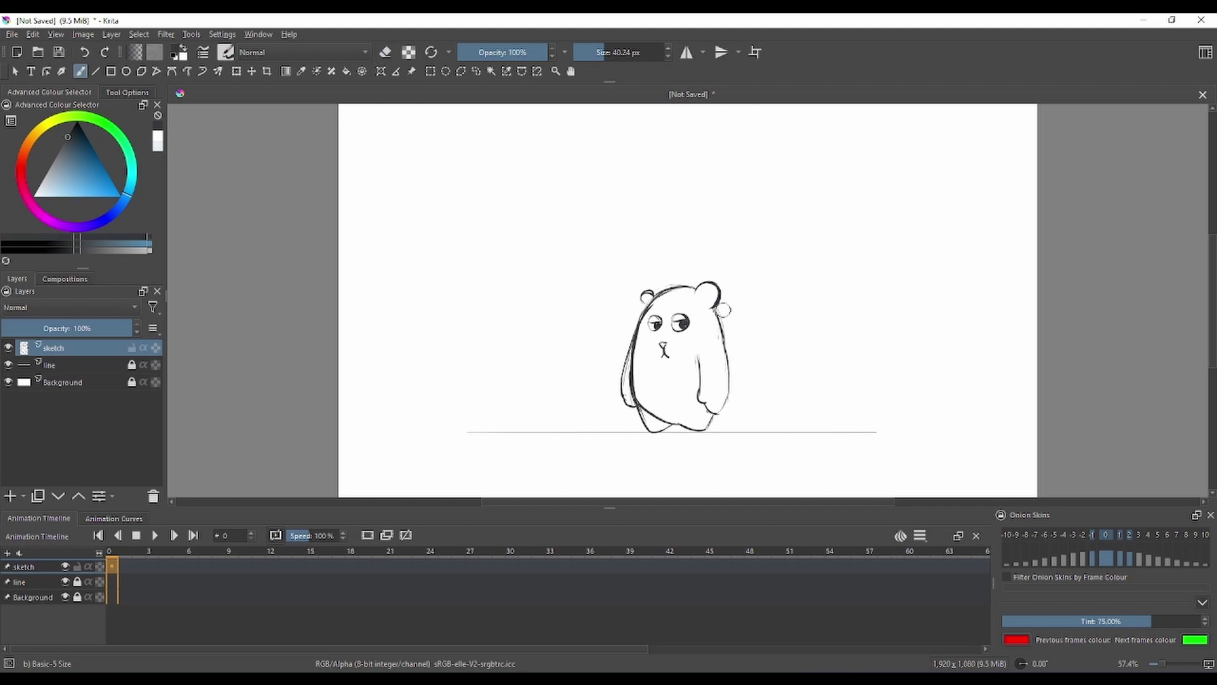
{"action": "key", "text": "e"}
{"action": "key", "text": "e"}
{"action": "key", "text": "e"}
{"action": "left_click_drag", "start_coordinate": [627, 394], "coordinate": [648, 419]}
Reduce the sketch layer's opacity to about half and lock the layer
{"action": "left_click_drag", "start_coordinate": [95, 328], "coordinate": [61, 328]}
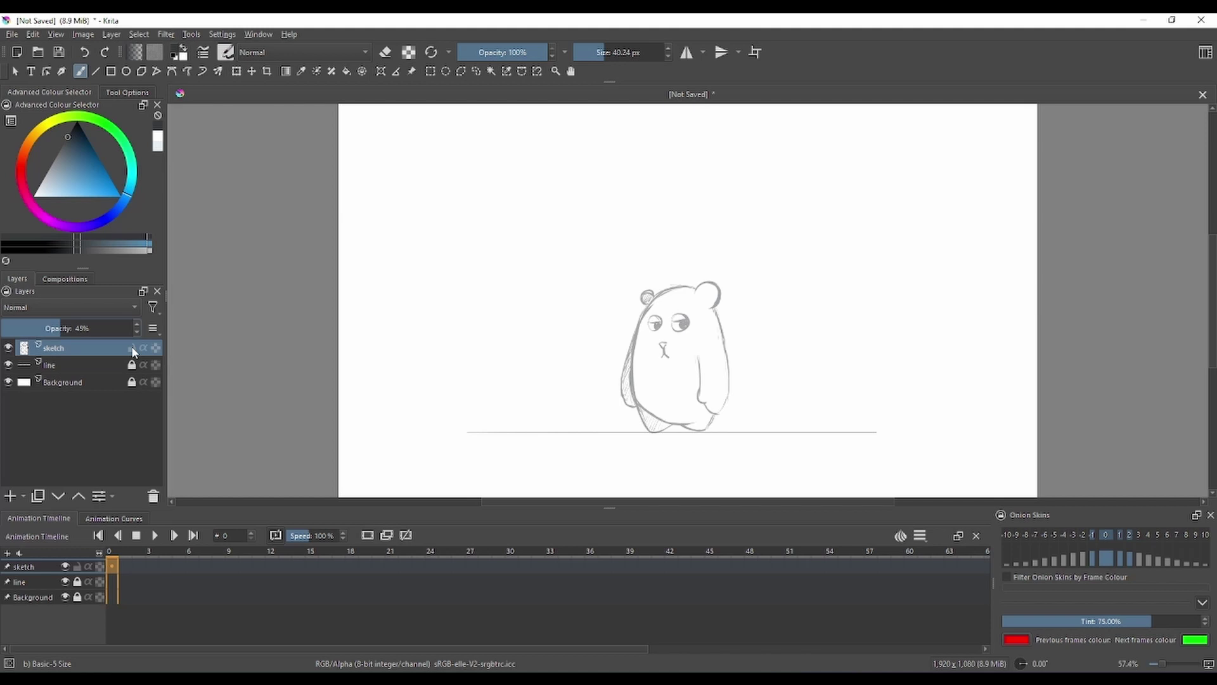
{"action": "left_click", "coordinate": [132, 348]}
Add a new paint layer above the sketch layer and name it "animation"
{"action": "left_click", "coordinate": [10, 496]}
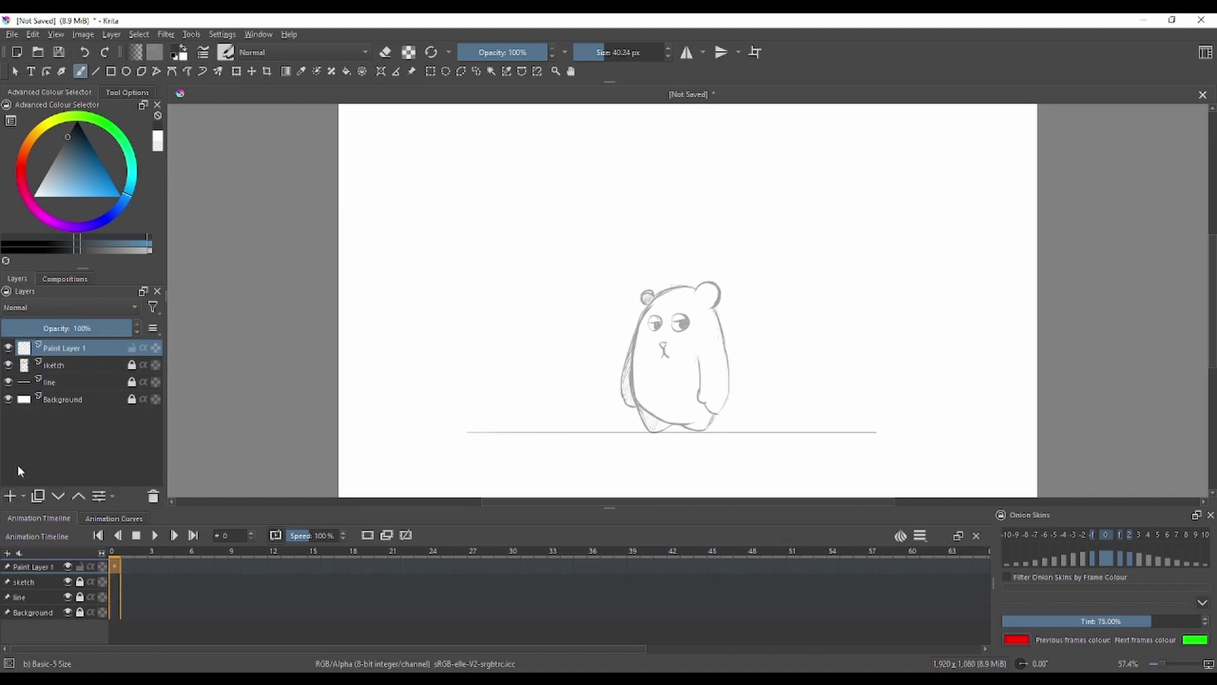
{"action": "double_click", "coordinate": [75, 347]}
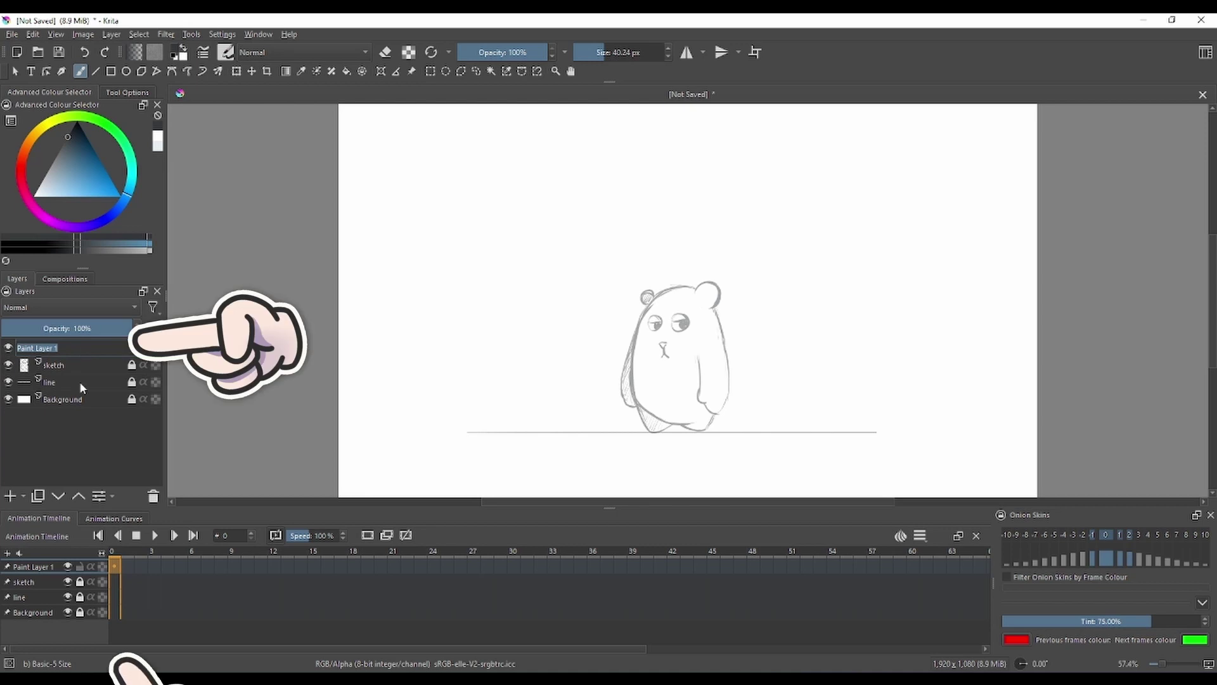
{"action": "type", "text": "animation"}
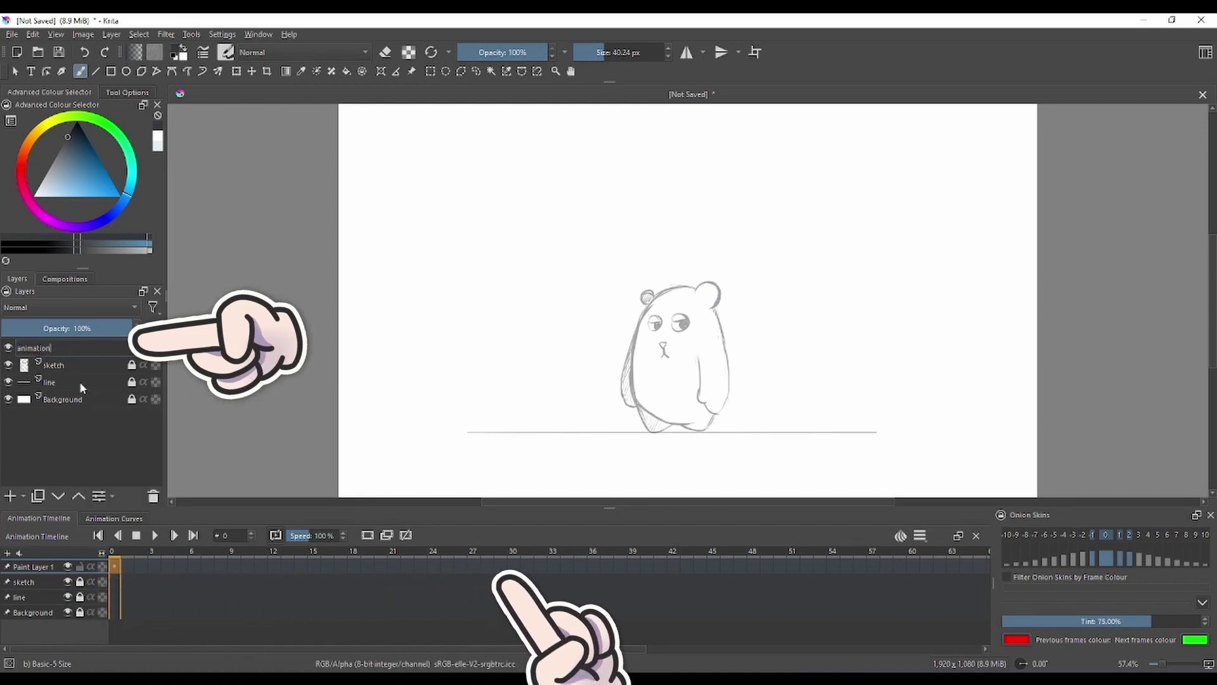
{"action": "key", "text": "Return"}
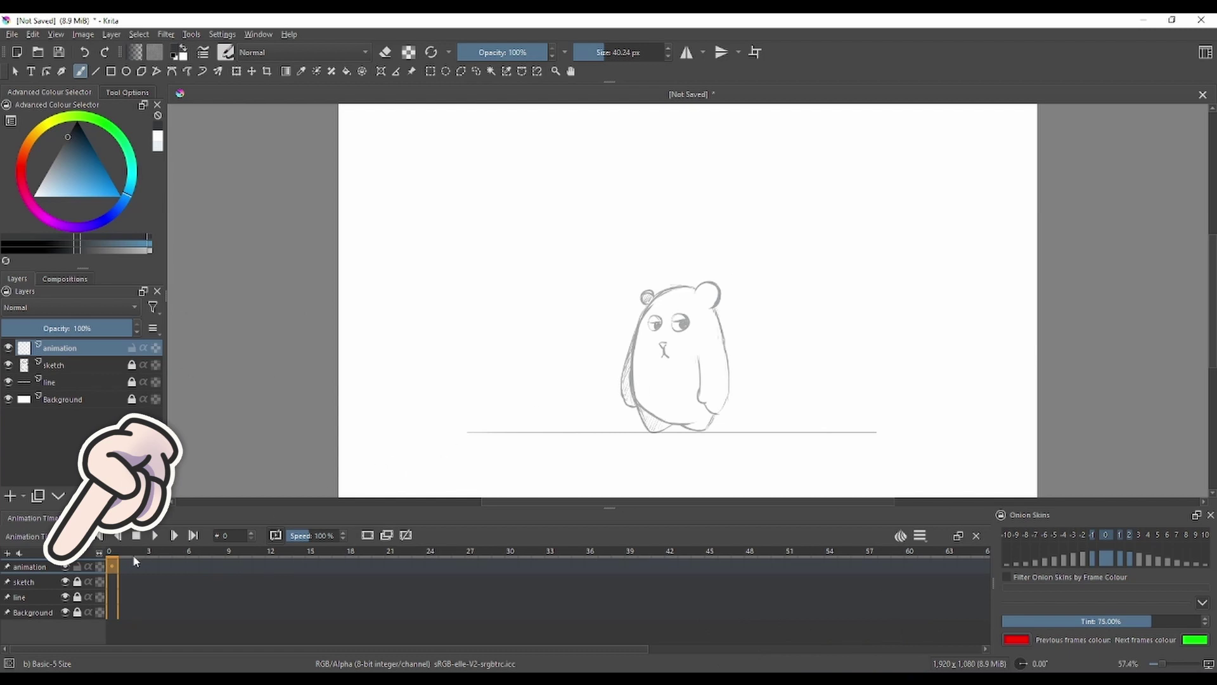
Scrub along the animation timeline to frame 18
{"action": "left_click_drag", "start_coordinate": [122, 550], "coordinate": [319, 563]}
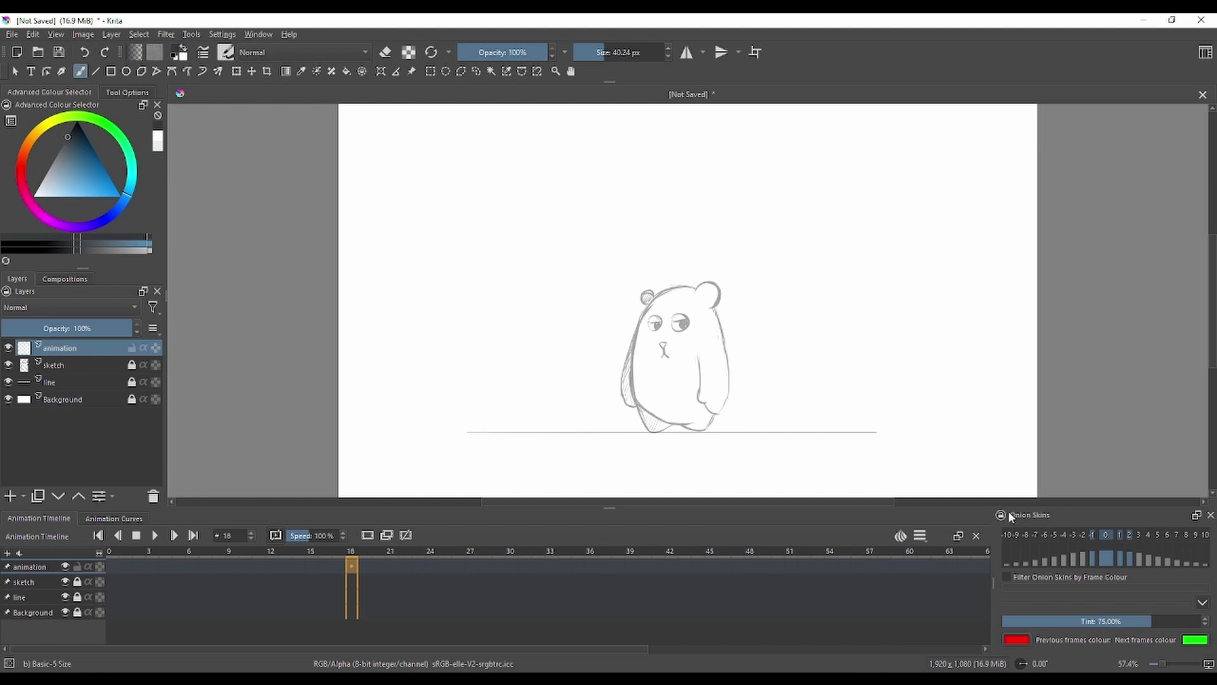
Set the animation clip's end to frame 45 in the timeline settings
{"action": "left_click", "coordinate": [901, 538]}
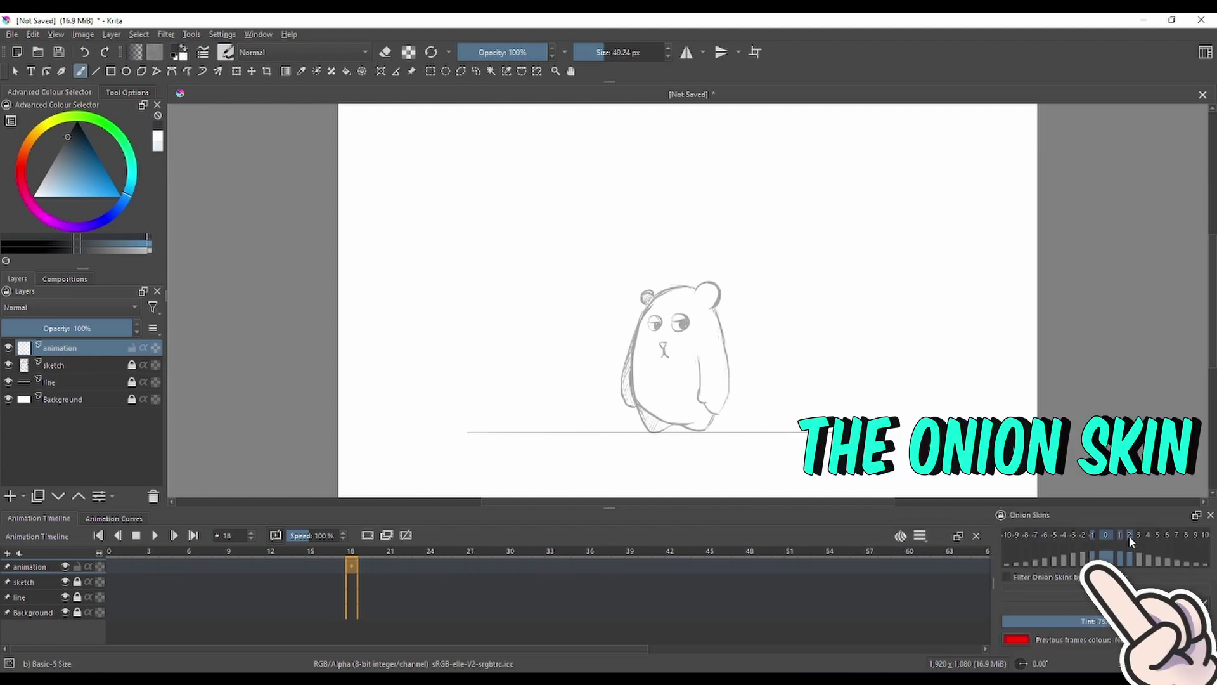
{"action": "left_click", "coordinate": [920, 535]}
{"action": "left_click", "coordinate": [981, 582]}
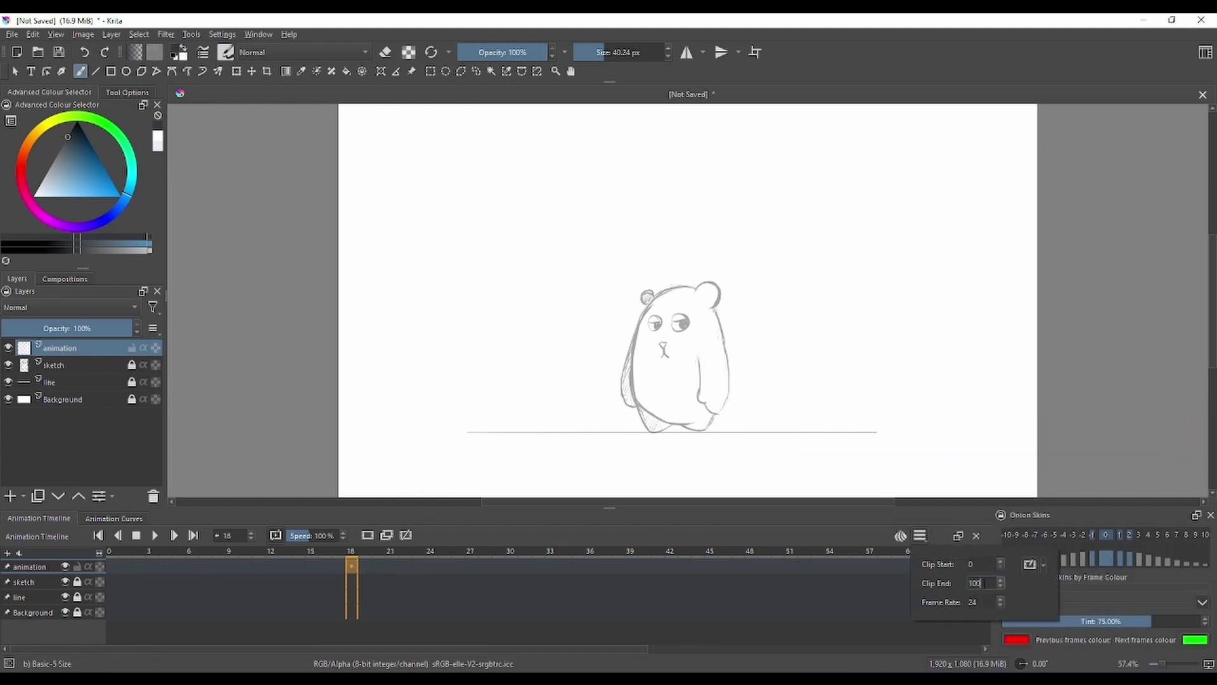
{"action": "double_click", "coordinate": [972, 565]}
{"action": "key", "text": "Tab"}
{"action": "type", "text": "45"}
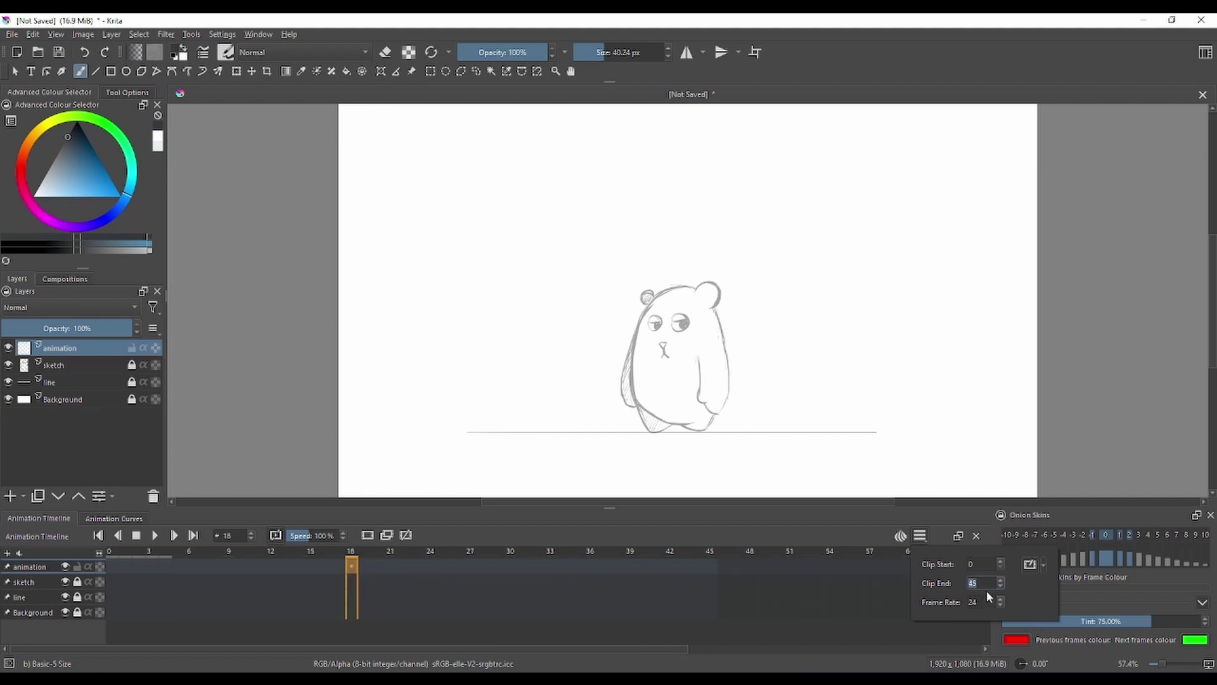
Create a blank keyframe at frame 0 on the animation layer
{"action": "left_click", "coordinate": [712, 566]}
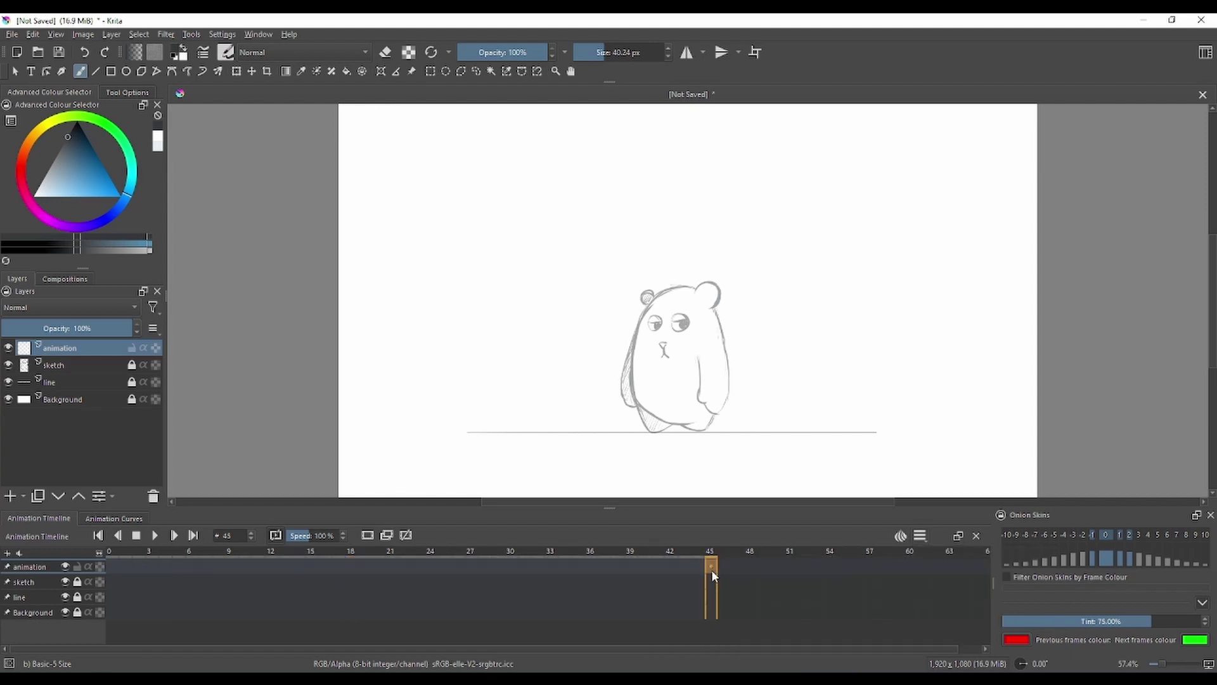
{"action": "left_click", "coordinate": [116, 568]}
{"action": "left_click_drag", "start_coordinate": [144, 566], "coordinate": [216, 574]}
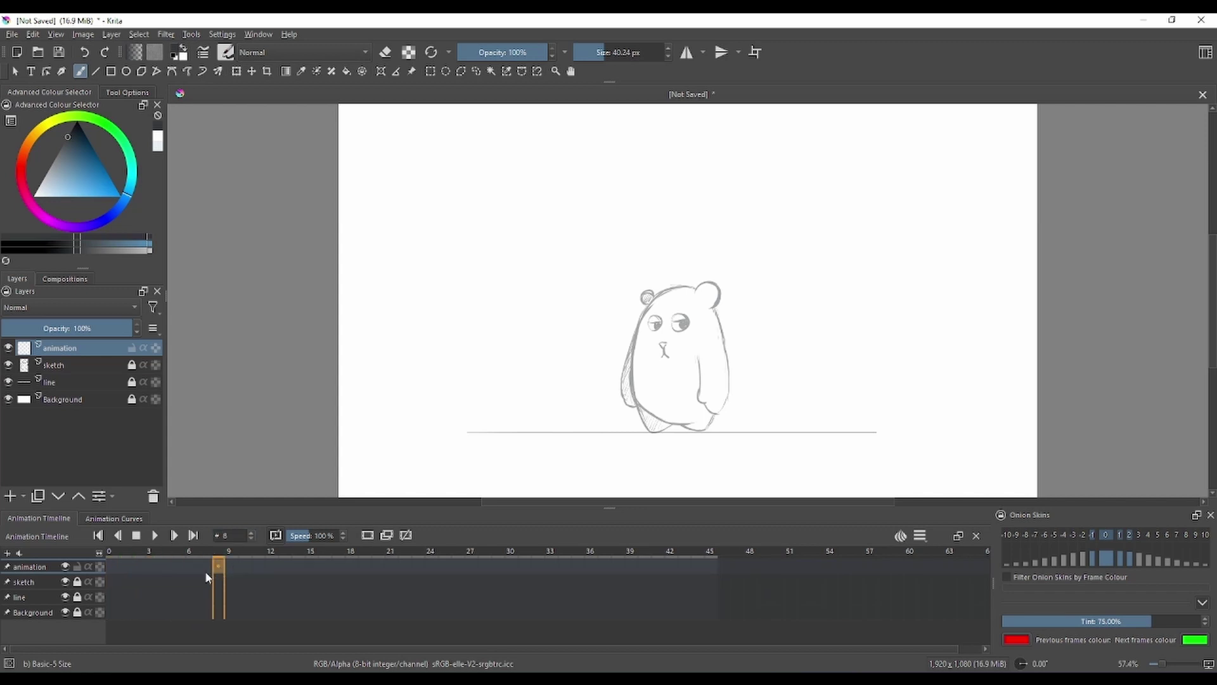
{"action": "left_click", "coordinate": [112, 564]}
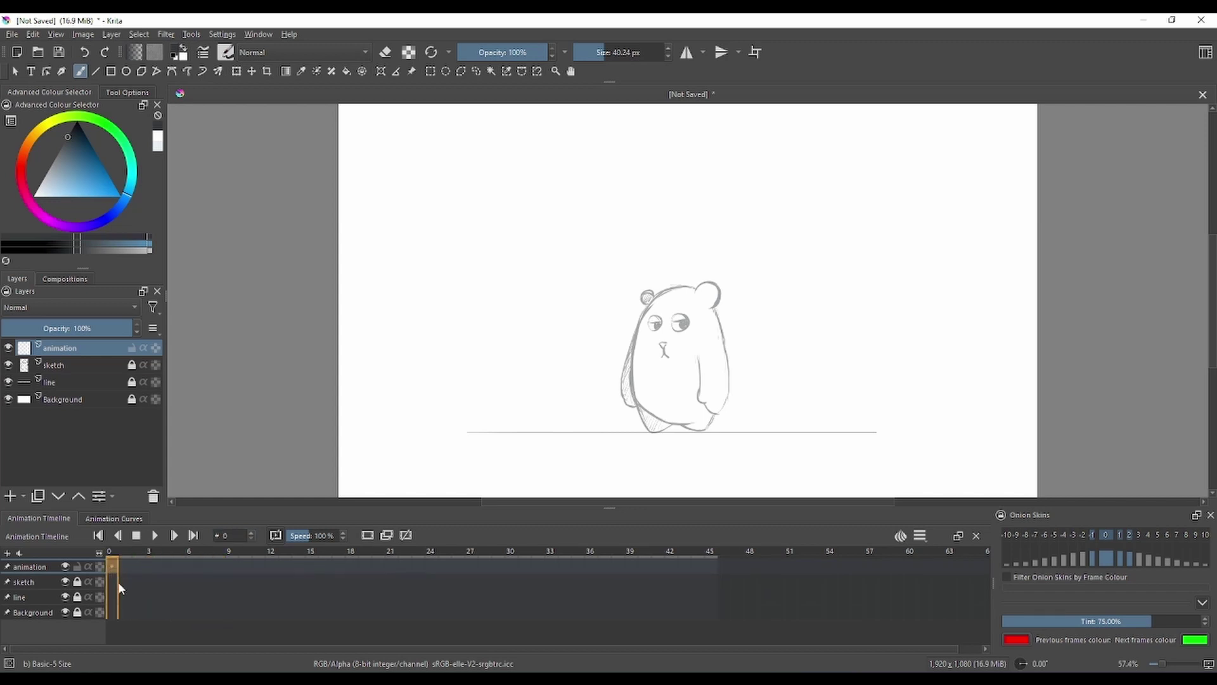
{"action": "left_click", "coordinate": [368, 536]}
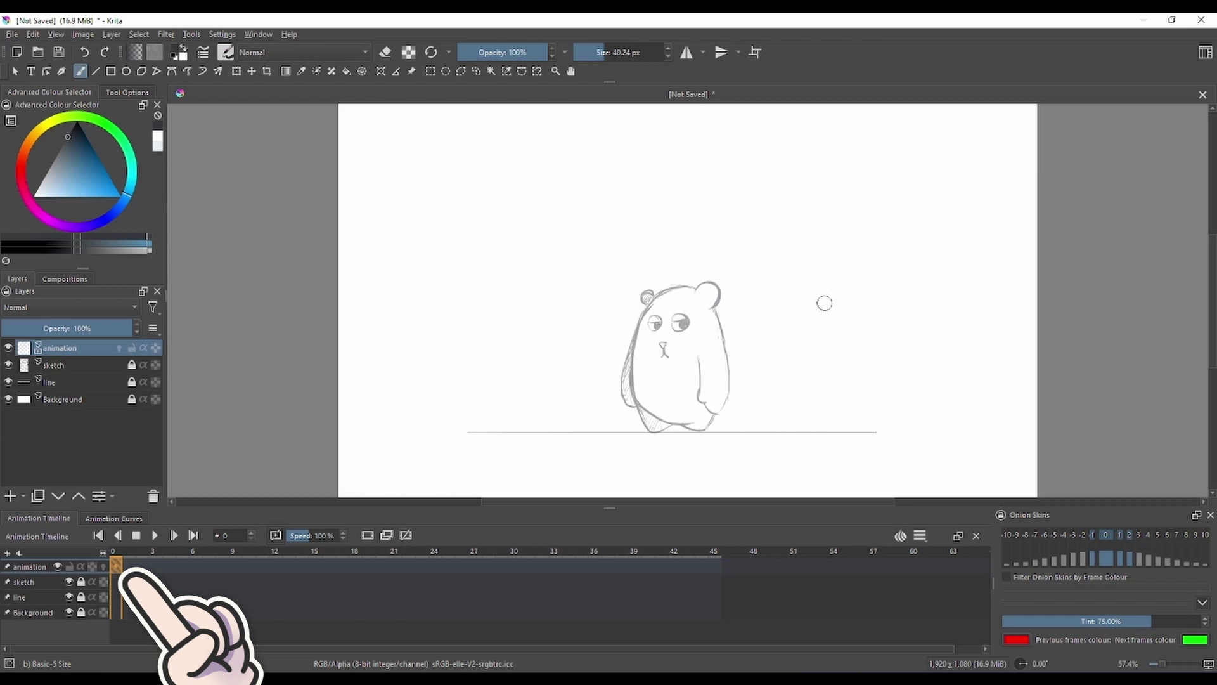
{"action": "scroll", "coordinate": [829, 290], "scroll_direction": "down", "scroll_amount": 1}
{"action": "mouse_move", "coordinate": [844, 290]}
{"action": "left_mouse_down"}
{"action": "mouse_move", "coordinate": [826, 307]}
{"action": "mouse_move", "coordinate": [779, 305]}
{"action": "mouse_move", "coordinate": [838, 299]}
{"action": "left_mouse_up"}
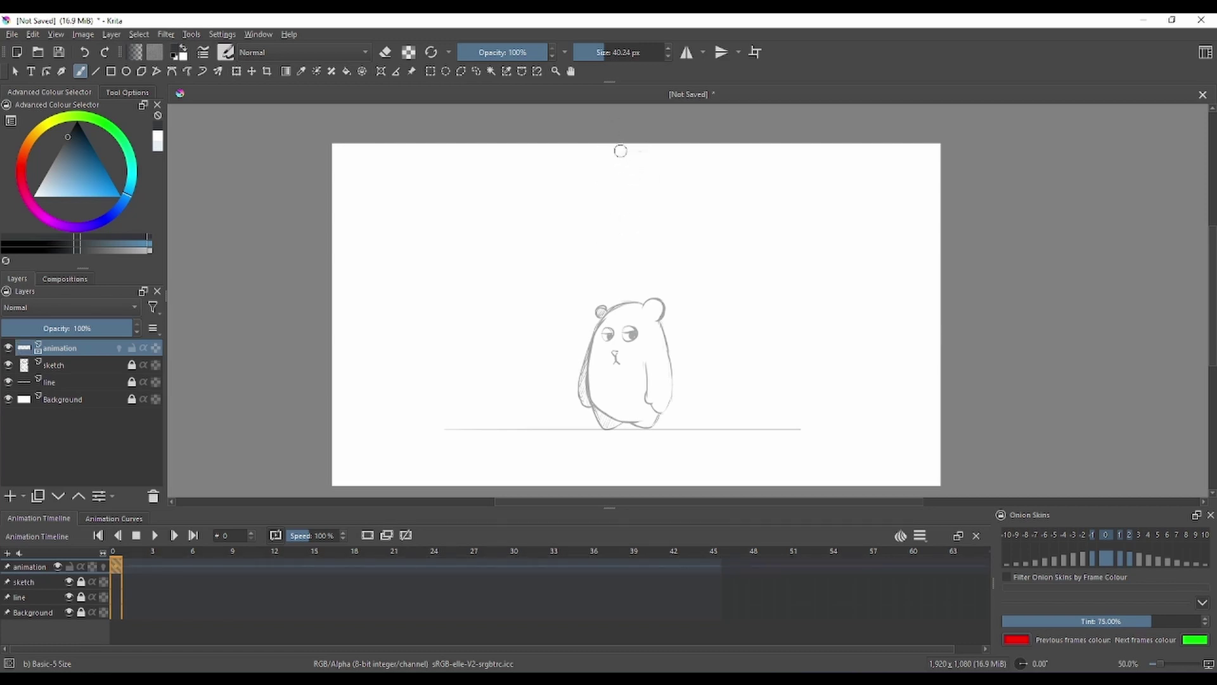
{"action": "left_click_drag", "start_coordinate": [639, 143], "coordinate": [616, 198]}
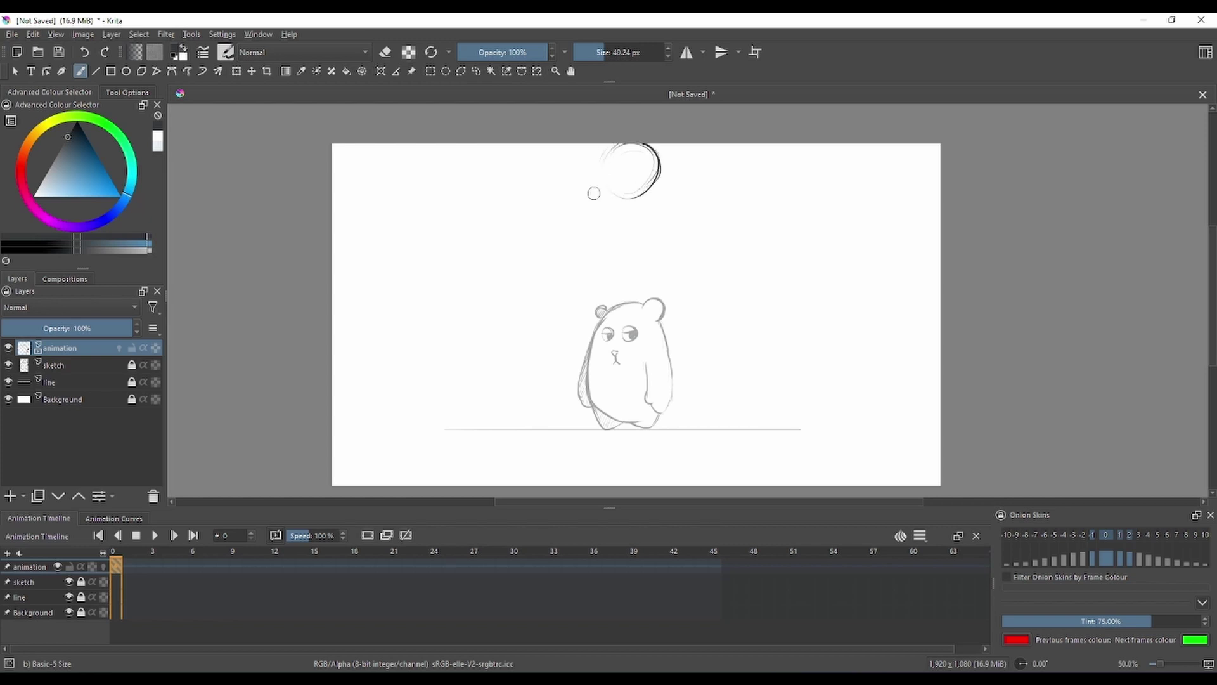
{"action": "left_click_drag", "start_coordinate": [609, 142], "coordinate": [592, 203]}
{"action": "mouse_move", "coordinate": [663, 154]}
{"action": "left_mouse_down"}
{"action": "mouse_move", "coordinate": [651, 225]}
{"action": "mouse_move", "coordinate": [606, 163]}
{"action": "mouse_move", "coordinate": [653, 146]}
{"action": "mouse_move", "coordinate": [656, 229]}
{"action": "mouse_move", "coordinate": [671, 208]}
{"action": "mouse_move", "coordinate": [683, 246]}
{"action": "left_mouse_up"}
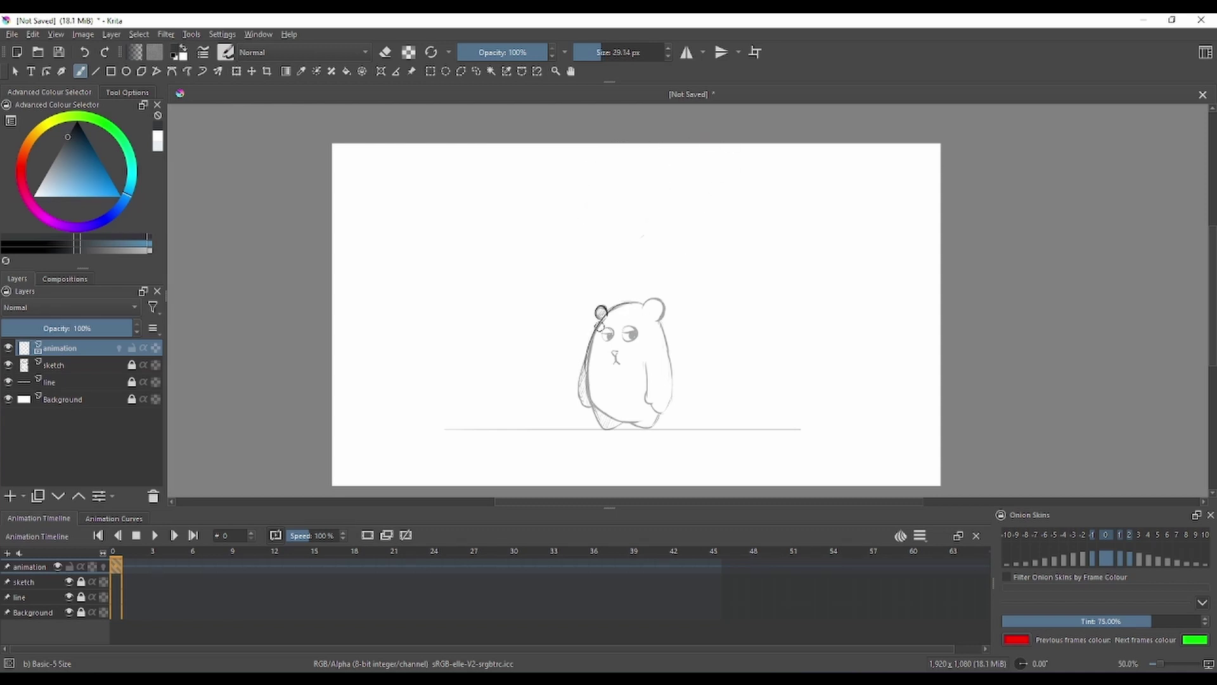
Draw the bear over the sketch with both arms spread outward, and move the drawing up to the top of the canvas
{"action": "left_click_drag", "start_coordinate": [596, 338], "coordinate": [586, 395]}
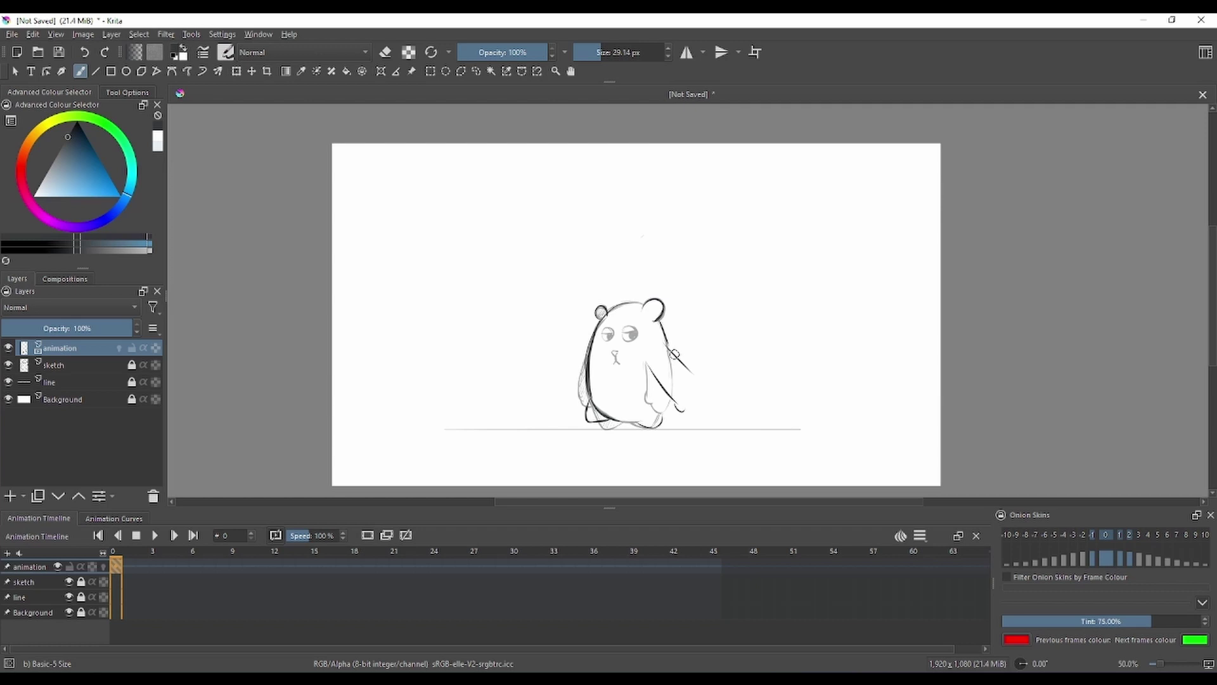
{"action": "key", "text": "shift+s"}
{"action": "left_click", "coordinate": [664, 341]}
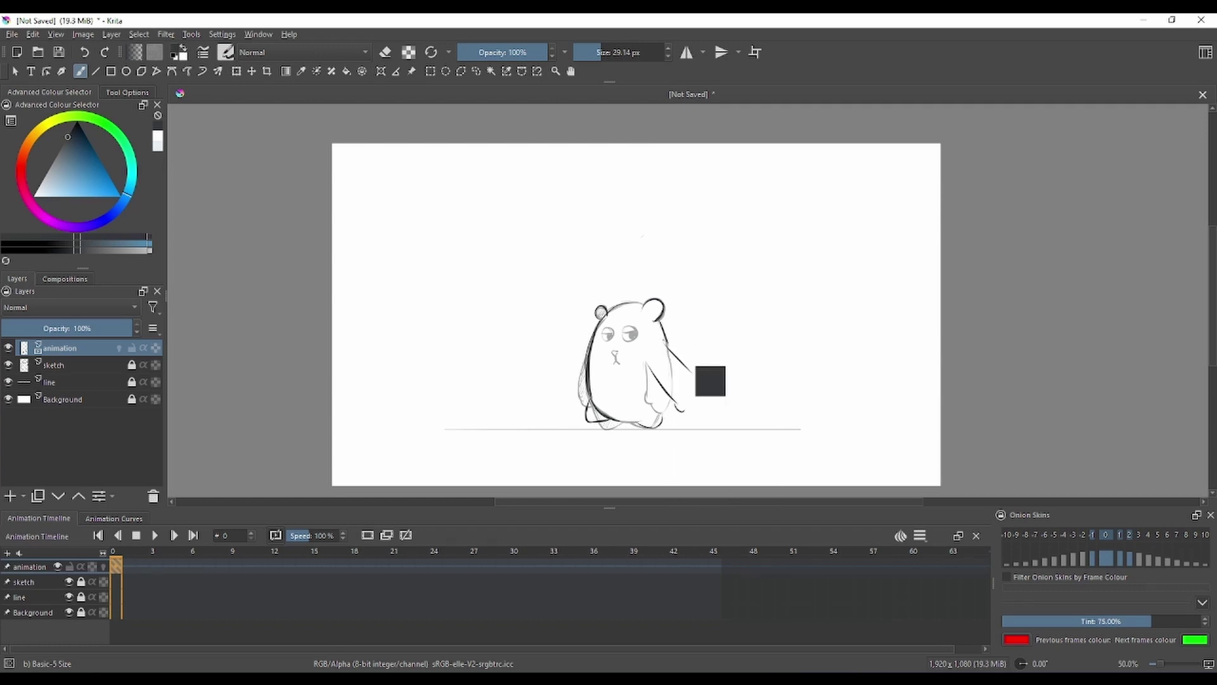
{"action": "left_click_drag", "start_coordinate": [666, 342], "coordinate": [696, 385]}
{"action": "left_click_drag", "start_coordinate": [673, 355], "coordinate": [700, 385]}
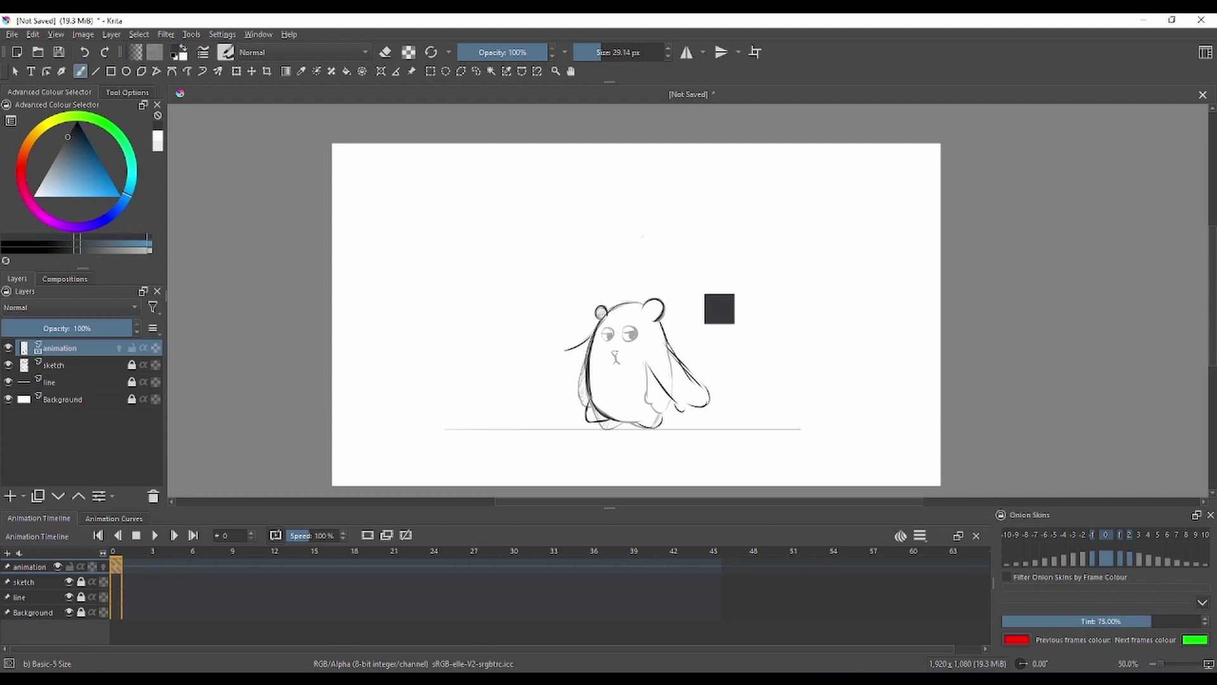
{"action": "key", "text": "ctrl+z"}
{"action": "left_click_drag", "start_coordinate": [592, 333], "coordinate": [569, 366]}
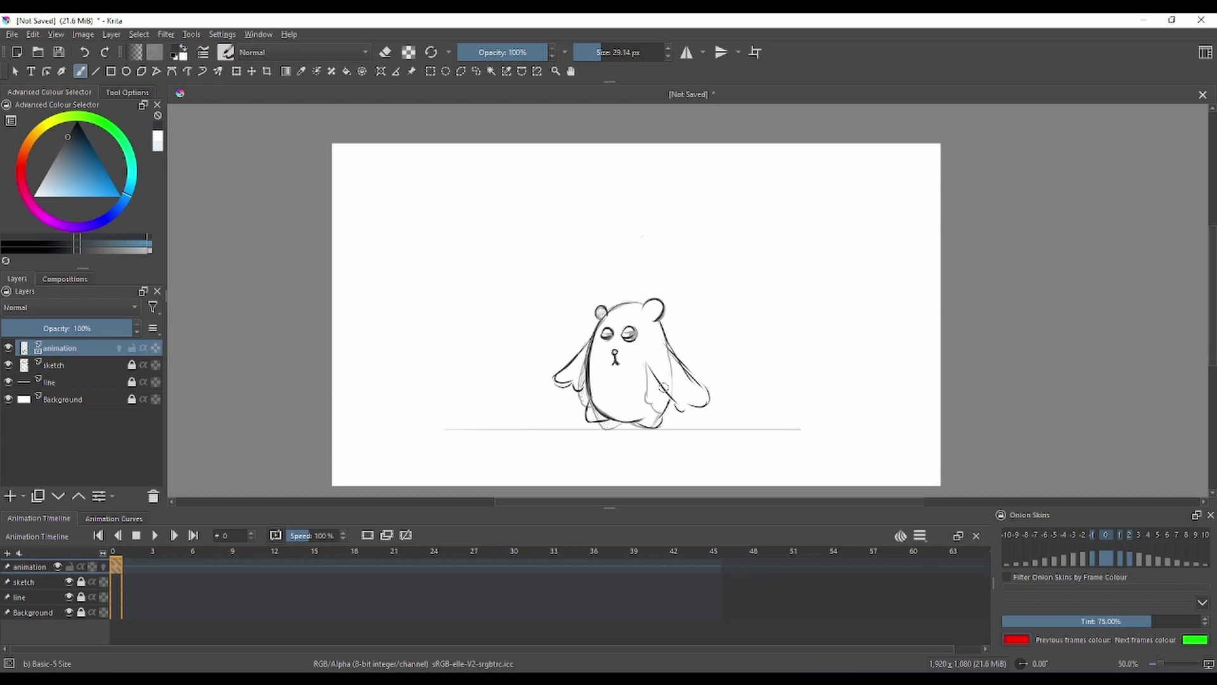
{"action": "left_click", "coordinate": [236, 71]}
{"action": "left_click_drag", "start_coordinate": [631, 355], "coordinate": [631, 189]}
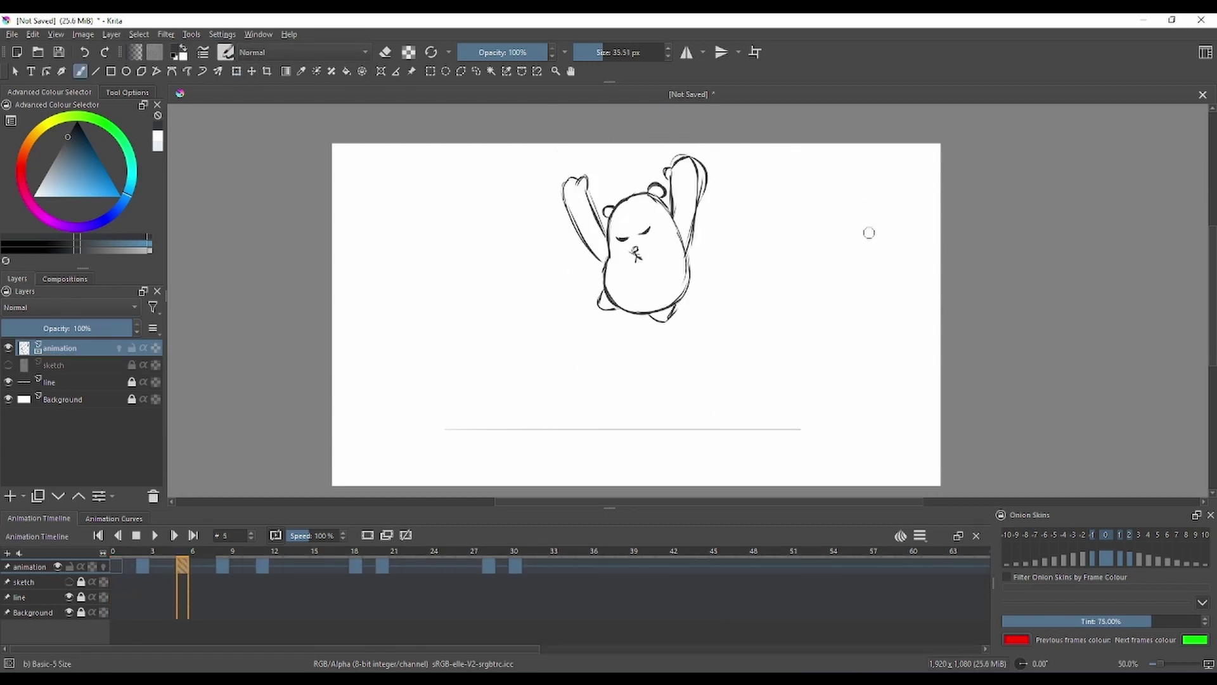
Turn on onion skins for the animation layer
{"action": "key", "text": "period"}
{"action": "key", "text": "comma"}
{"action": "left_click", "coordinate": [103, 566]}
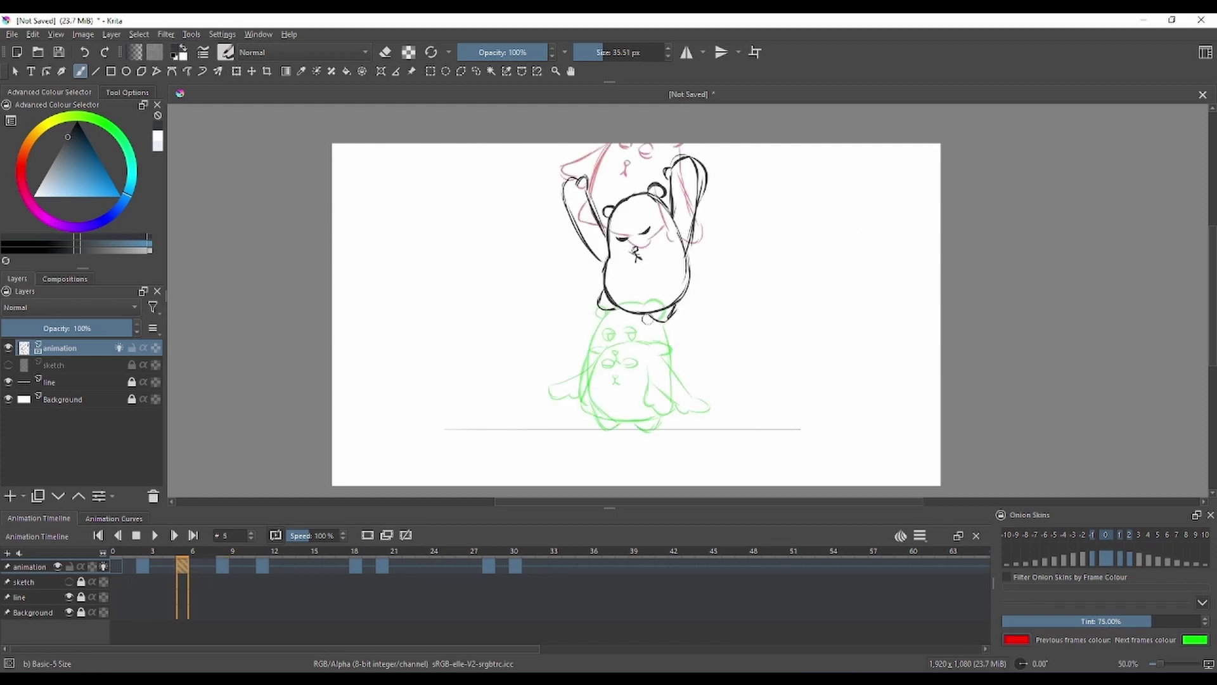
Rough out the falling bear's head, ears and body as an in-between on frame 7, and transform it into a tilted position
{"action": "left_click", "coordinate": [209, 566]}
{"action": "mouse_move", "coordinate": [627, 301]}
{"action": "left_mouse_down"}
{"action": "mouse_move", "coordinate": [598, 333]}
{"action": "mouse_move", "coordinate": [657, 310]}
{"action": "mouse_move", "coordinate": [615, 352]}
{"action": "mouse_move", "coordinate": [657, 327]}
{"action": "left_mouse_up"}
{"action": "key", "text": "ctrl+z"}
{"action": "left_click_drag", "start_coordinate": [607, 310], "coordinate": [600, 317]}
{"action": "mouse_move", "coordinate": [650, 303]}
{"action": "left_mouse_down"}
{"action": "mouse_move", "coordinate": [666, 313]}
{"action": "mouse_move", "coordinate": [590, 365]}
{"action": "mouse_move", "coordinate": [665, 359]}
{"action": "left_mouse_up"}
{"action": "left_click_drag", "start_coordinate": [659, 322], "coordinate": [672, 383]}
{"action": "mouse_move", "coordinate": [591, 352]}
{"action": "left_mouse_down"}
{"action": "mouse_move", "coordinate": [593, 405]}
{"action": "mouse_move", "coordinate": [669, 355]}
{"action": "mouse_move", "coordinate": [644, 284]}
{"action": "left_mouse_up"}
{"action": "key", "text": "ctrl+t"}
{"action": "left_click_drag", "start_coordinate": [714, 234], "coordinate": [673, 272]}
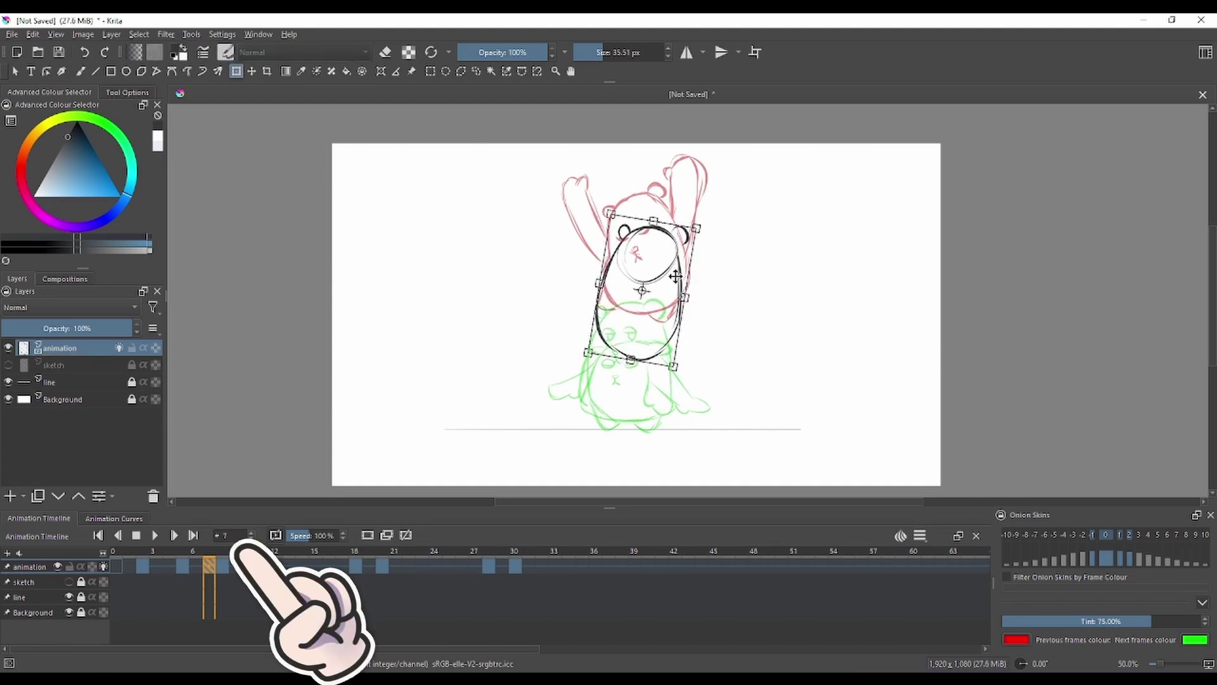
{"action": "key", "text": "Return"}
Hide the second following onion skin and add the bear's raised arms, feet and face on frame 7
{"action": "left_click", "coordinate": [1131, 536]}
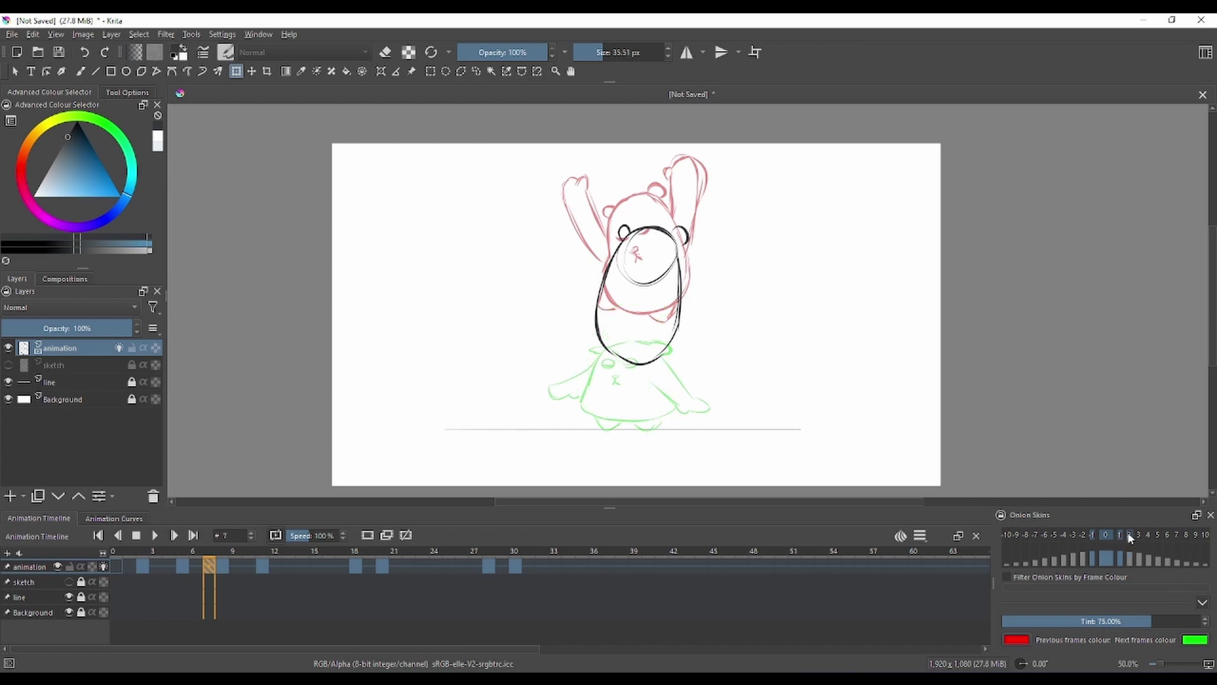
{"action": "key", "text": "b"}
{"action": "mouse_move", "coordinate": [592, 287]}
{"action": "left_mouse_down"}
{"action": "mouse_move", "coordinate": [595, 209]}
{"action": "mouse_move", "coordinate": [606, 196]}
{"action": "mouse_move", "coordinate": [625, 224]}
{"action": "left_mouse_up"}
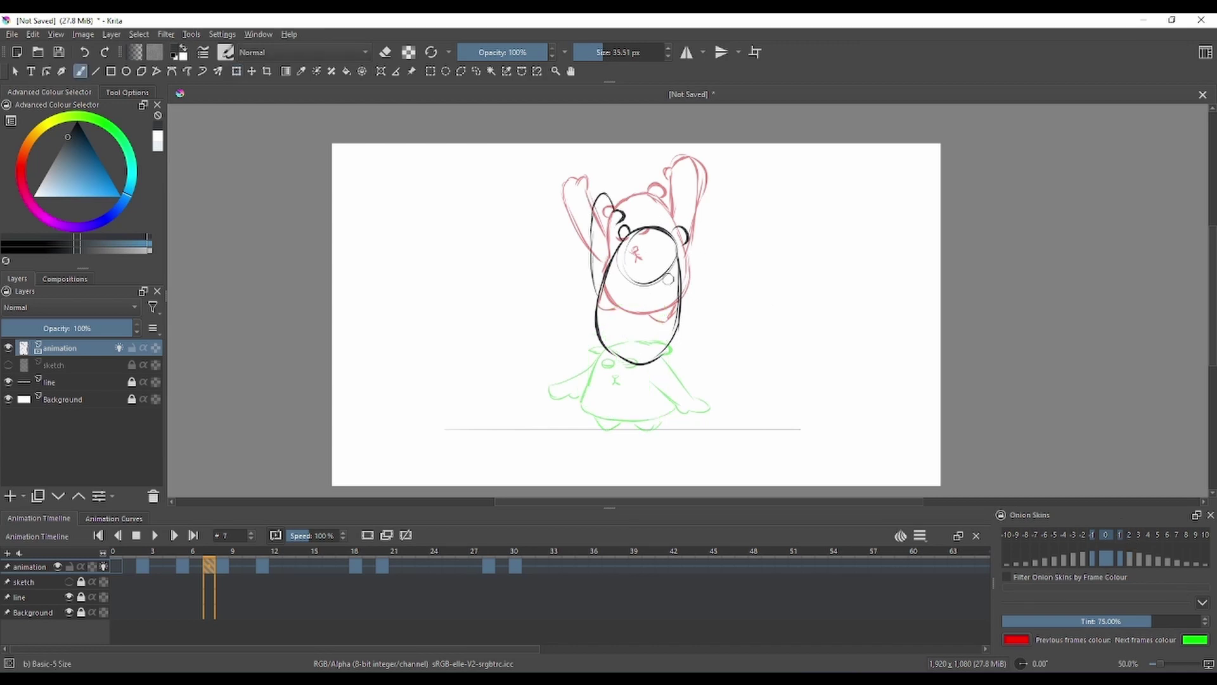
{"action": "mouse_move", "coordinate": [699, 220]}
{"action": "left_mouse_down"}
{"action": "mouse_move", "coordinate": [722, 207]}
{"action": "mouse_move", "coordinate": [689, 301]}
{"action": "left_mouse_up"}
{"action": "left_click_drag", "start_coordinate": [595, 343], "coordinate": [596, 334]}
{"action": "left_click_drag", "start_coordinate": [648, 364], "coordinate": [670, 345]}
{"action": "left_click_drag", "start_coordinate": [627, 260], "coordinate": [632, 266]}
{"action": "mouse_move", "coordinate": [643, 270]}
{"action": "left_mouse_down"}
{"action": "mouse_move", "coordinate": [655, 270]}
{"action": "mouse_move", "coordinate": [631, 291]}
{"action": "left_mouse_up"}
Check the landing pose at frame 8 and play the animation to review its timing
{"action": "left_click", "coordinate": [223, 566]}
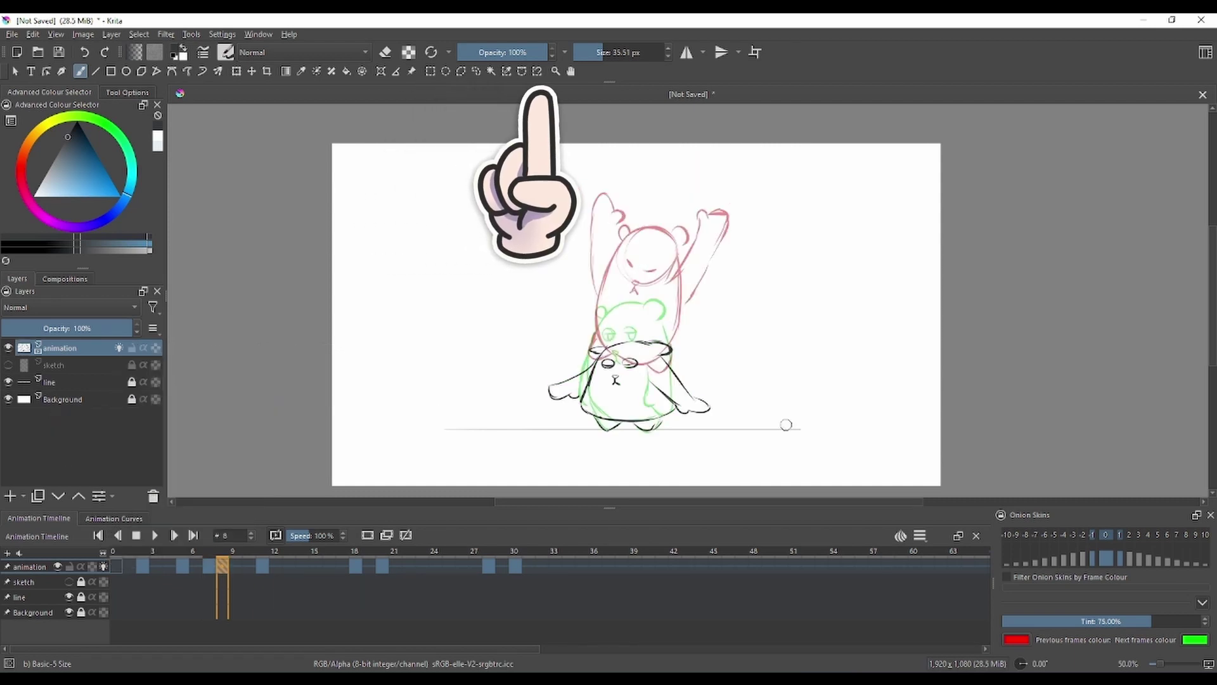
{"action": "left_click", "coordinate": [154, 535]}
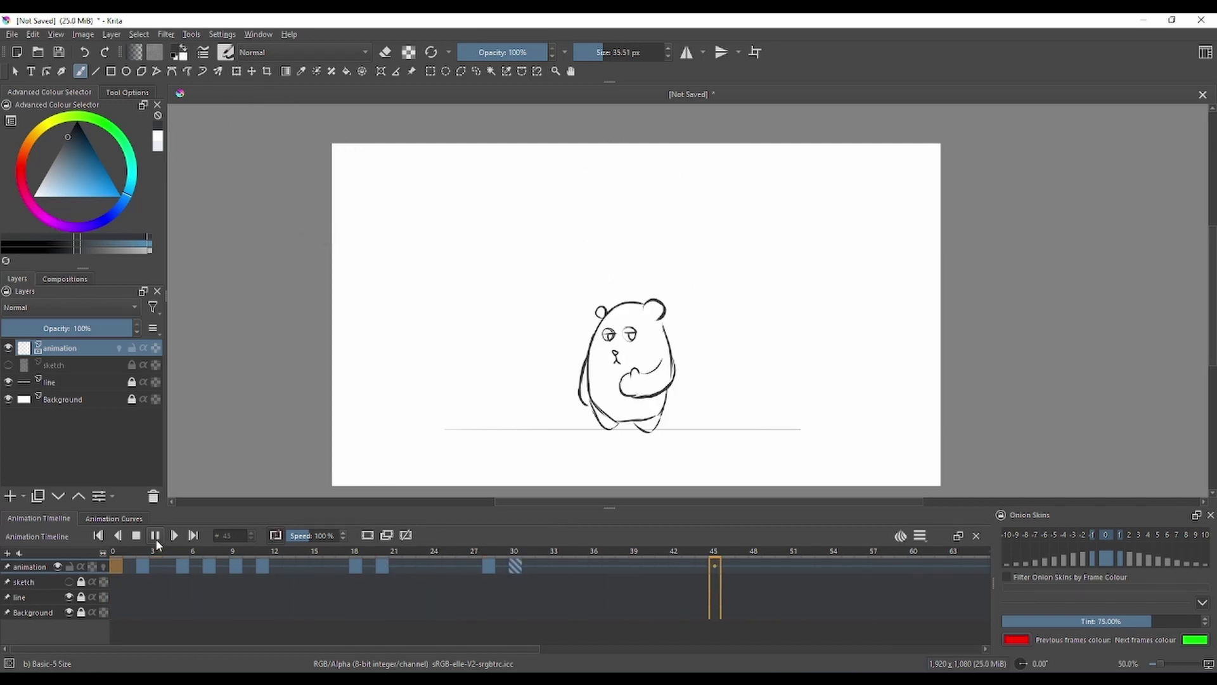
{"action": "key", "text": "space"}
{"action": "left_click", "coordinate": [366, 568]}
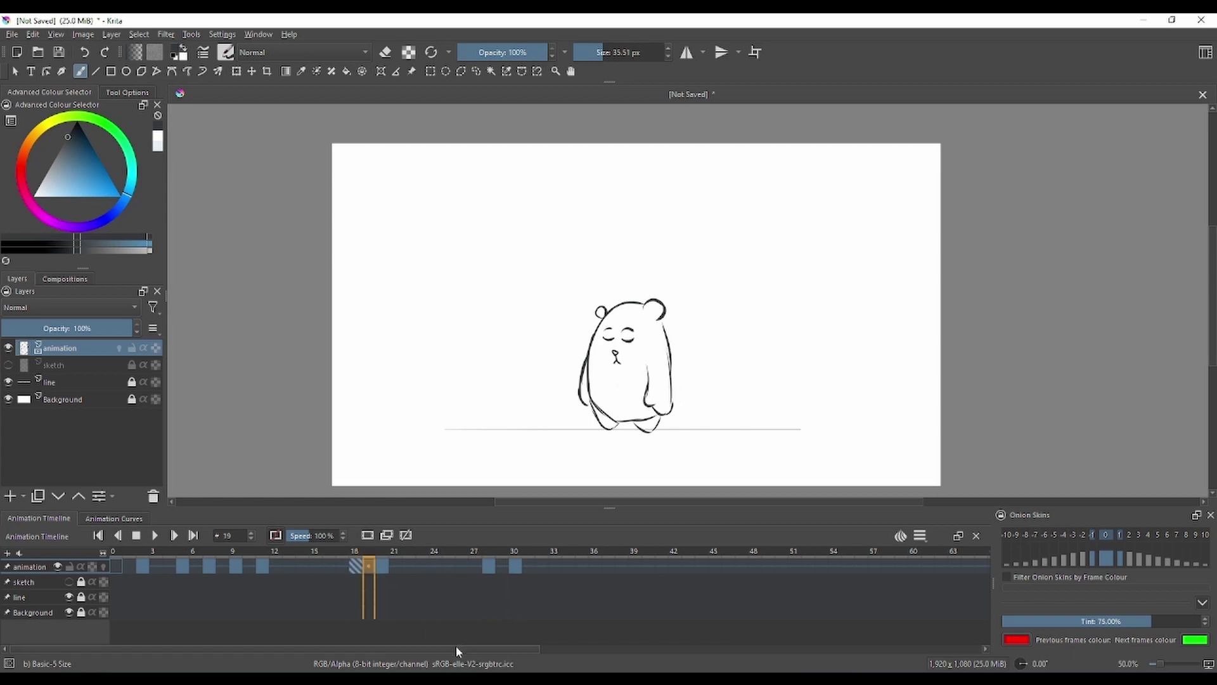
Duplicate the standing bear drawing onto frames 57 and 59 of the animation layer
{"action": "left_click", "coordinate": [874, 566]}
{"action": "left_click", "coordinate": [387, 536]}
{"action": "left_click", "coordinate": [902, 565]}
{"action": "left_click", "coordinate": [388, 535]}
Erase the bear's open eyes on frame 57 and switch back to painting
{"action": "key", "text": "Left"}
{"action": "key", "text": "Left"}
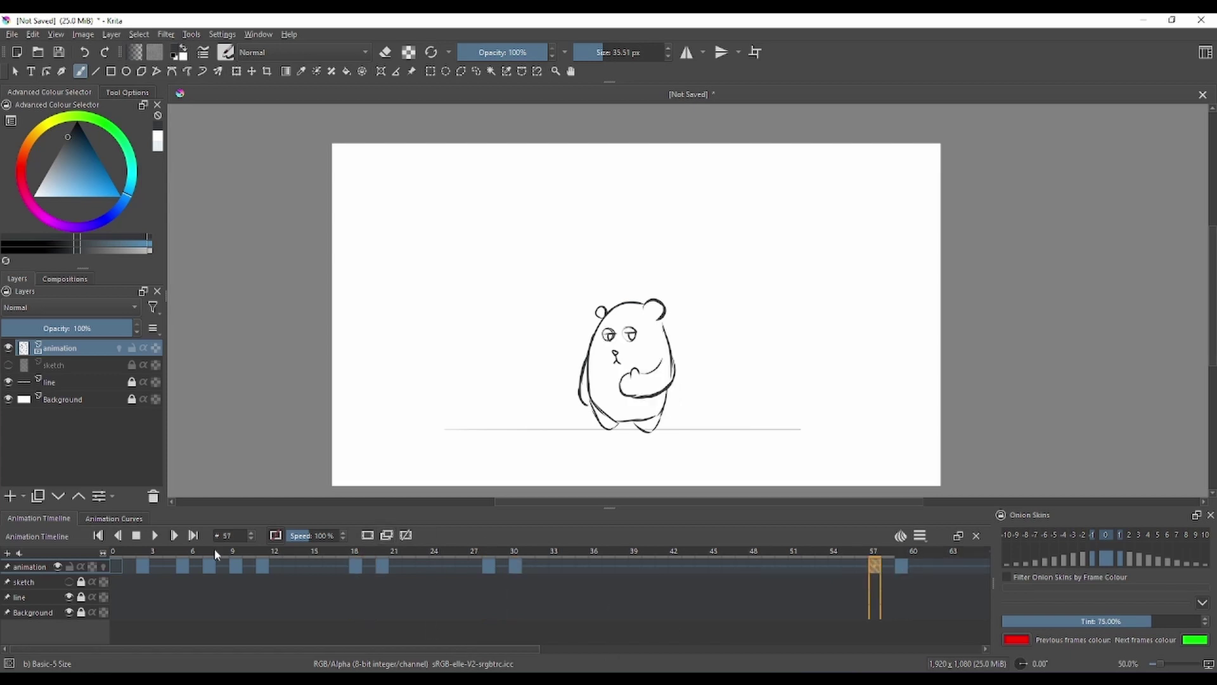
{"action": "key", "text": "e"}
{"action": "left_click_drag", "start_coordinate": [605, 330], "coordinate": [634, 339]}
{"action": "key", "text": "e"}
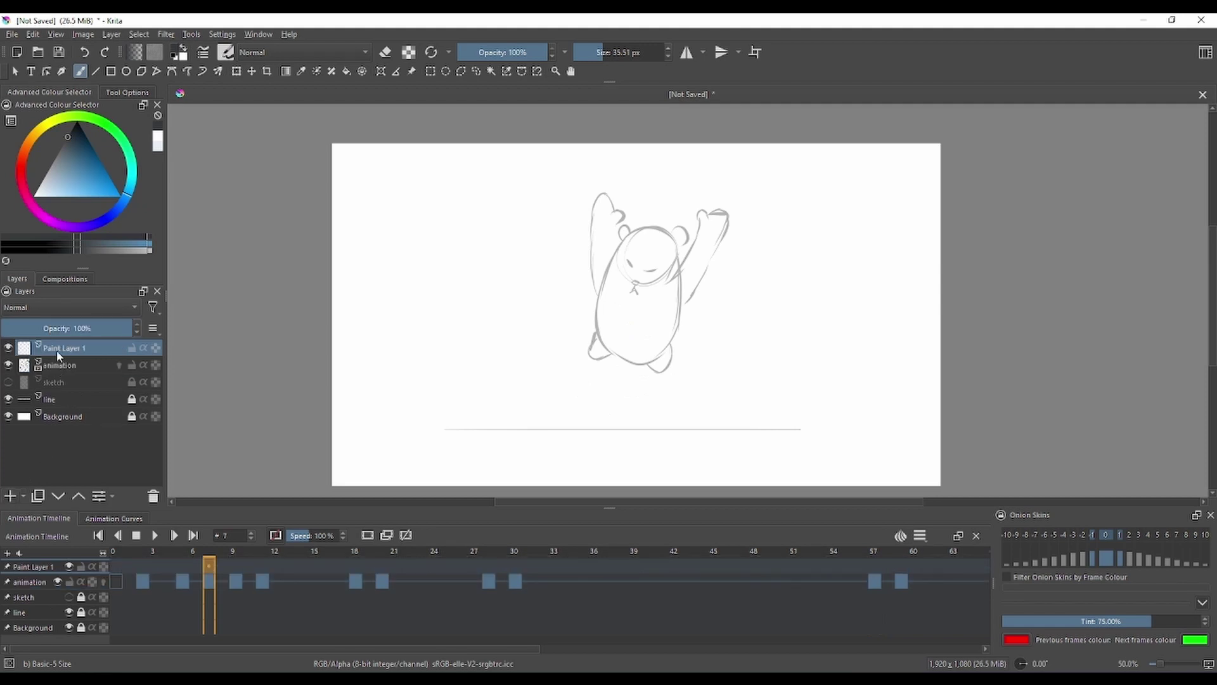
Rename the new paint layer above the animation layer as "lines"
{"action": "double_click", "coordinate": [58, 352]}
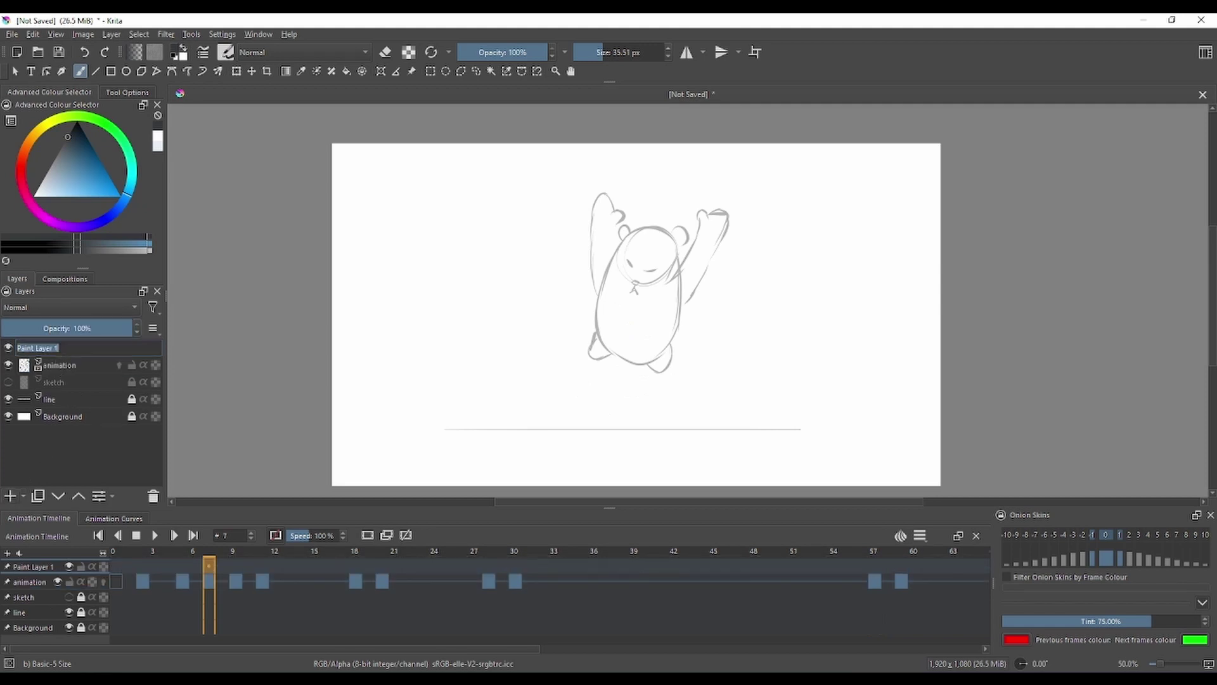
{"action": "type", "text": "li"}
{"action": "type", "text": "ines"}
{"action": "key", "text": "Return"}
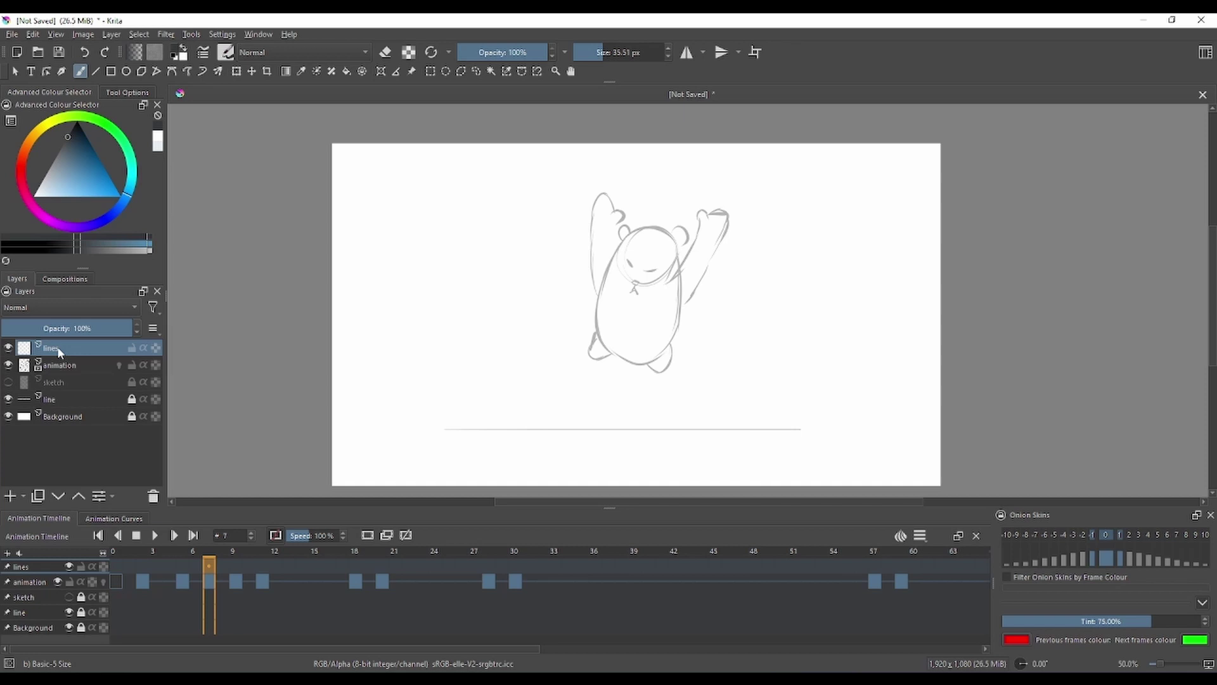
Choose the Ink-2 Fineliner brush preset and try it with a test stroke across the canvas
{"action": "left_click", "coordinate": [226, 53]}
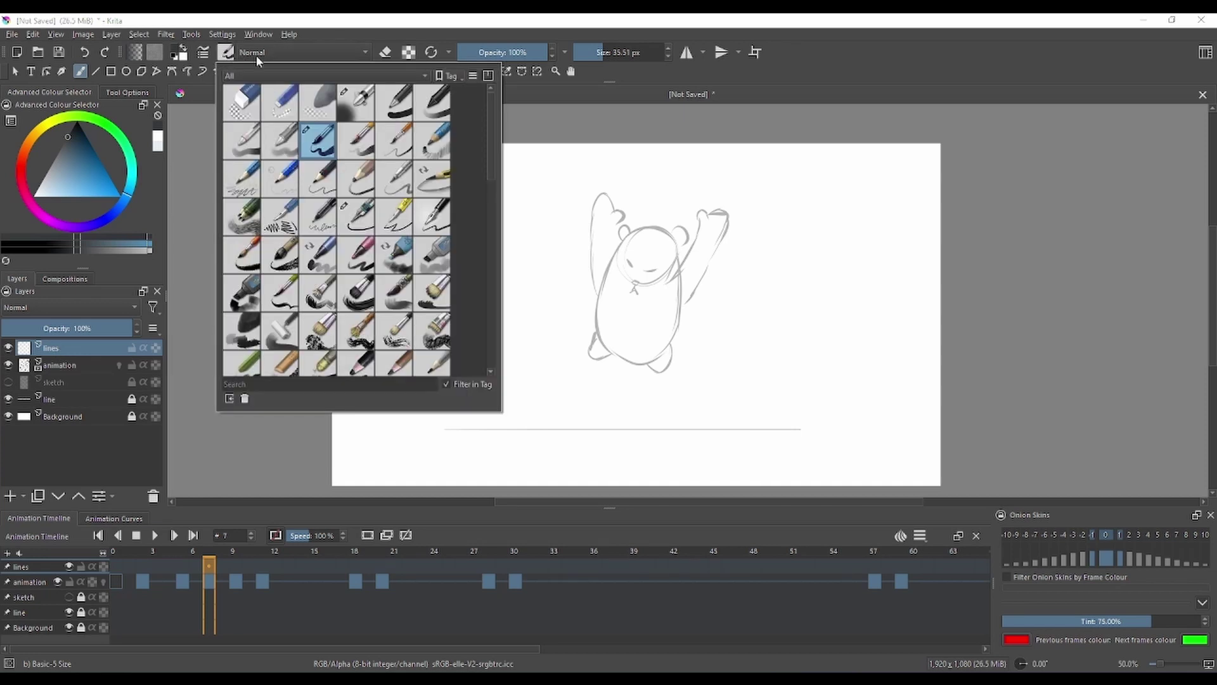
{"action": "mouse_move", "coordinate": [489, 120]}
{"action": "left_mouse_down"}
{"action": "mouse_move", "coordinate": [491, 140]}
{"action": "mouse_move", "coordinate": [491, 126]}
{"action": "left_mouse_up"}
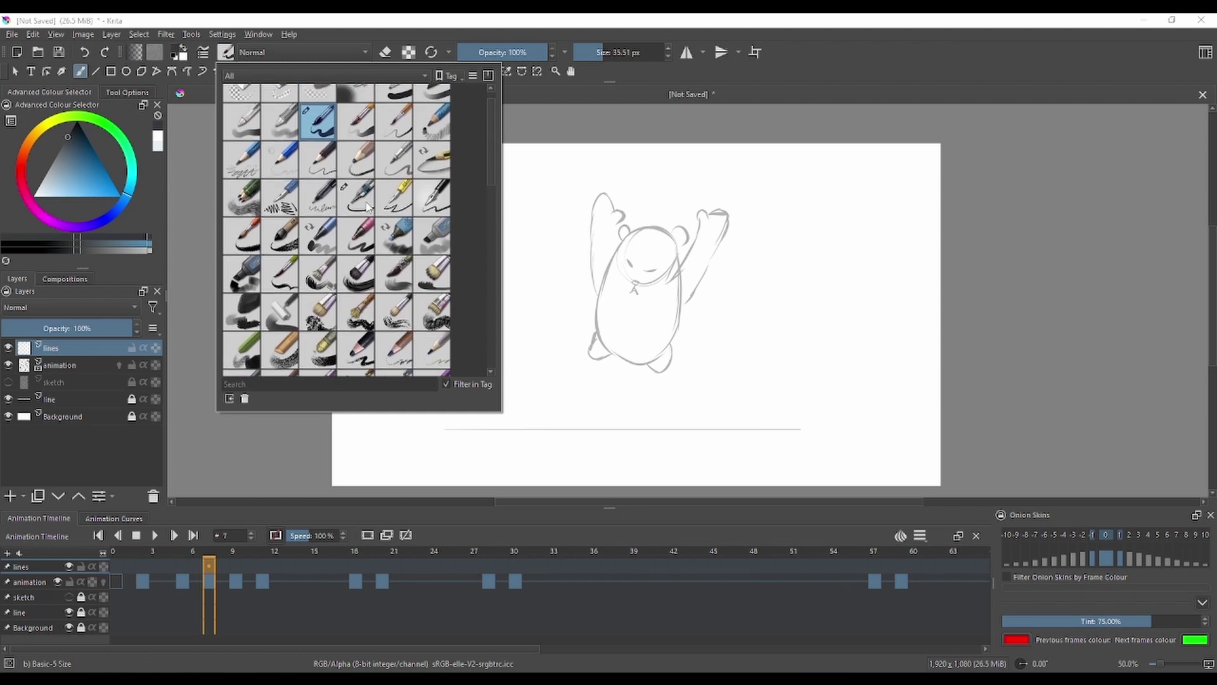
{"action": "left_click", "coordinate": [375, 202]}
{"action": "mouse_move", "coordinate": [566, 221]}
{"action": "left_mouse_down"}
{"action": "mouse_move", "coordinate": [808, 329]}
{"action": "mouse_move", "coordinate": [837, 326]}
{"action": "left_mouse_up"}
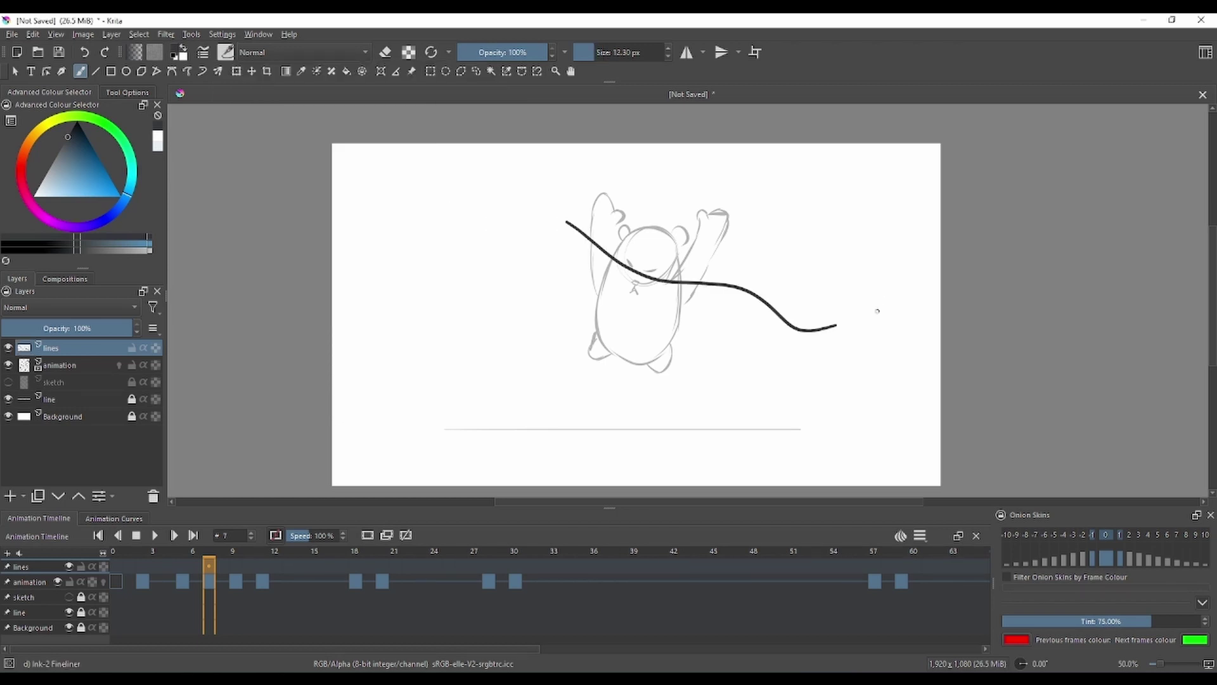
{"action": "key", "text": "ctrl+z"}
Create a blank keyframe at frame 2 on the lines layer
{"action": "scroll", "coordinate": [783, 271], "scroll_direction": "up", "scroll_amount": 1}
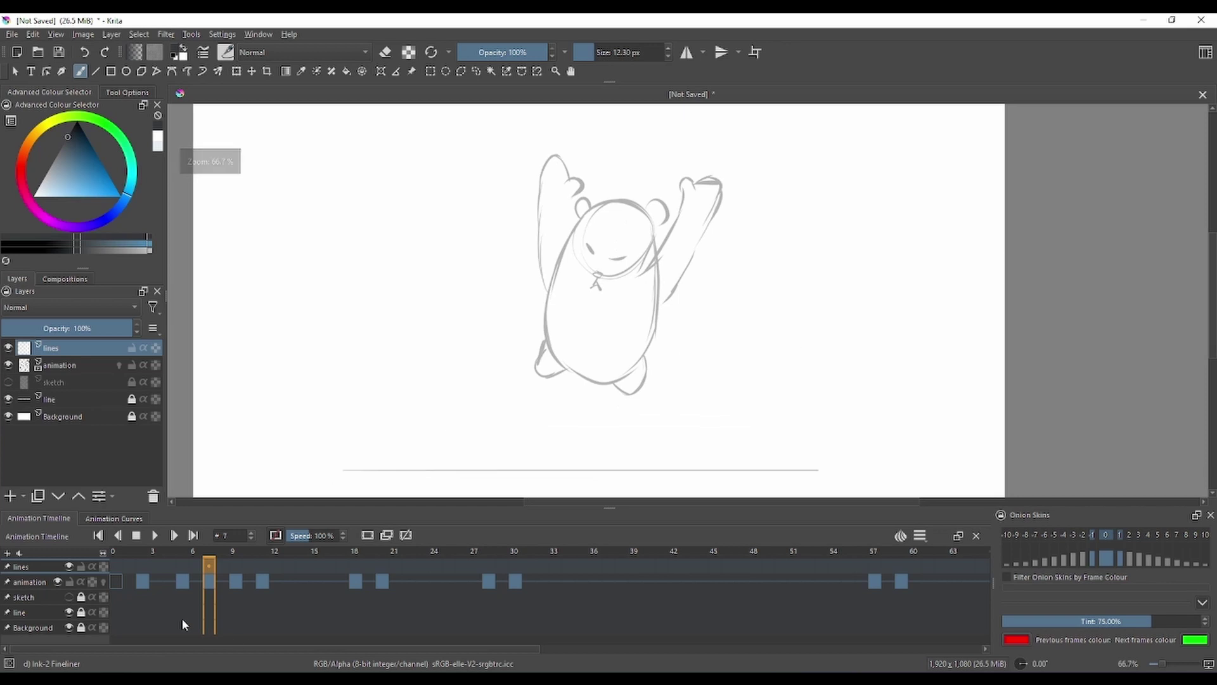
{"action": "left_click", "coordinate": [116, 565]}
{"action": "left_click", "coordinate": [143, 566]}
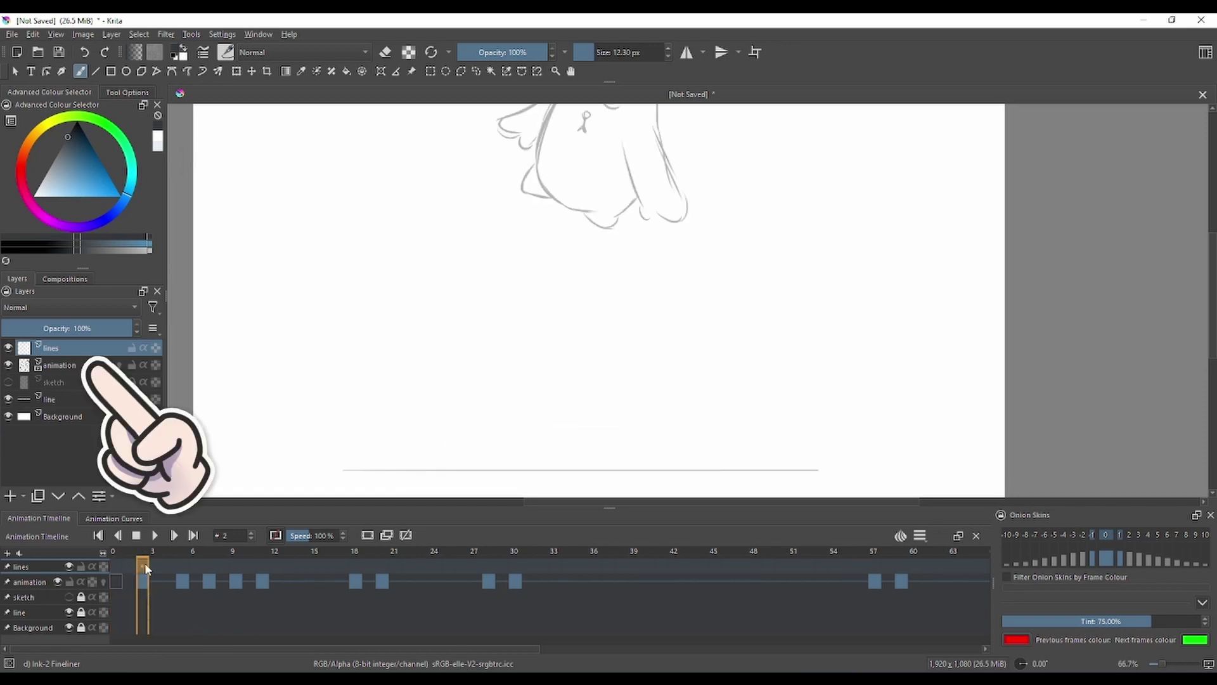
{"action": "left_click_drag", "start_coordinate": [664, 247], "coordinate": [675, 312]}
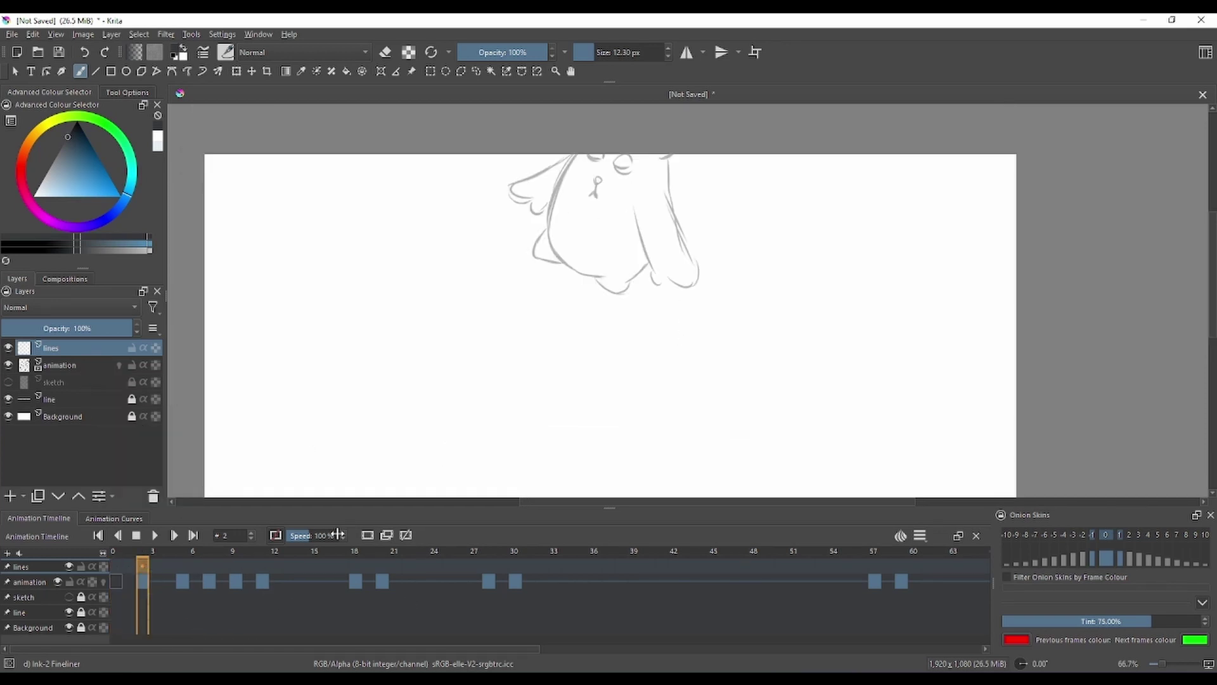
{"action": "left_click_drag", "start_coordinate": [585, 294], "coordinate": [600, 329]}
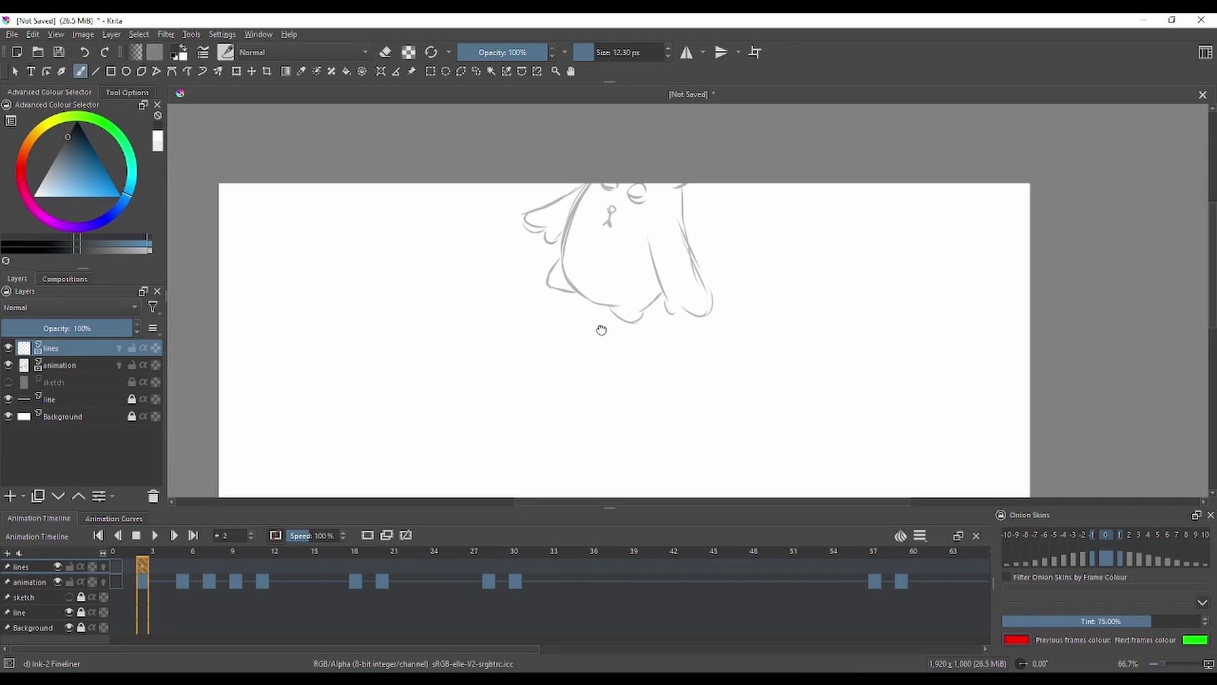
Ink the bear's arms, body, feet and face over the rough drawing on frame 2, redoing the first strokes
{"action": "mouse_move", "coordinate": [592, 189]}
{"action": "left_mouse_down"}
{"action": "mouse_move", "coordinate": [566, 269]}
{"action": "mouse_move", "coordinate": [564, 247]}
{"action": "mouse_move", "coordinate": [570, 285]}
{"action": "mouse_move", "coordinate": [621, 314]}
{"action": "mouse_move", "coordinate": [547, 245]}
{"action": "mouse_move", "coordinate": [566, 232]}
{"action": "left_mouse_up"}
{"action": "key", "text": "ctrl+z"}
{"action": "key", "text": "ctrl+z"}
{"action": "mouse_move", "coordinate": [646, 241]}
{"action": "left_mouse_down"}
{"action": "mouse_move", "coordinate": [668, 309]}
{"action": "mouse_move", "coordinate": [702, 309]}
{"action": "left_mouse_up"}
{"action": "left_click_drag", "start_coordinate": [690, 189], "coordinate": [675, 194]}
{"action": "left_click_drag", "start_coordinate": [683, 195], "coordinate": [701, 309]}
{"action": "left_click_drag", "start_coordinate": [561, 264], "coordinate": [574, 295]}
{"action": "left_click_drag", "start_coordinate": [641, 315], "coordinate": [661, 307]}
{"action": "left_click_drag", "start_coordinate": [614, 315], "coordinate": [651, 312]}
{"action": "left_click_drag", "start_coordinate": [640, 304], "coordinate": [646, 360]}
{"action": "left_click_drag", "start_coordinate": [653, 253], "coordinate": [642, 258]}
{"action": "mouse_move", "coordinate": [634, 261]}
{"action": "left_mouse_down"}
{"action": "mouse_move", "coordinate": [650, 264]}
{"action": "mouse_move", "coordinate": [628, 247]}
{"action": "left_mouse_up"}
{"action": "left_click_drag", "start_coordinate": [617, 268], "coordinate": [619, 289]}
Create a blank keyframe at frame 5 on the lines layer and set the brush smoothing to Basic
{"action": "left_click", "coordinate": [183, 566]}
{"action": "left_click", "coordinate": [367, 535]}
{"action": "mouse_move", "coordinate": [595, 380]}
{"action": "left_mouse_down"}
{"action": "mouse_move", "coordinate": [628, 312]}
{"action": "mouse_move", "coordinate": [594, 342]}
{"action": "left_mouse_up"}
{"action": "left_click", "coordinate": [130, 93]}
{"action": "left_click", "coordinate": [121, 123]}
{"action": "left_click", "coordinate": [120, 123]}
{"action": "key", "text": "ctrl+z"}
Ink the bear's body, raised arms, feet and face over the rough on frame 5, and compare it with the preceding frames
{"action": "mouse_move", "coordinate": [640, 315]}
{"action": "left_mouse_down"}
{"action": "mouse_move", "coordinate": [662, 324]}
{"action": "mouse_move", "coordinate": [596, 395]}
{"action": "mouse_move", "coordinate": [691, 451]}
{"action": "left_mouse_up"}
{"action": "mouse_move", "coordinate": [663, 324]}
{"action": "left_mouse_down"}
{"action": "mouse_move", "coordinate": [700, 430]}
{"action": "mouse_move", "coordinate": [676, 350]}
{"action": "left_mouse_up"}
{"action": "key", "text": "ctrl+z"}
{"action": "mouse_move", "coordinate": [677, 349]}
{"action": "left_mouse_down"}
{"action": "mouse_move", "coordinate": [680, 300]}
{"action": "mouse_move", "coordinate": [716, 301]}
{"action": "left_mouse_up"}
{"action": "left_click_drag", "start_coordinate": [716, 305], "coordinate": [691, 451]}
{"action": "left_click_drag", "start_coordinate": [587, 402], "coordinate": [550, 322]}
{"action": "mouse_move", "coordinate": [566, 320]}
{"action": "left_mouse_down"}
{"action": "mouse_move", "coordinate": [588, 364]}
{"action": "mouse_move", "coordinate": [612, 315]}
{"action": "left_mouse_up"}
{"action": "left_click_drag", "start_coordinate": [610, 377], "coordinate": [633, 402]}
{"action": "left_click_drag", "start_coordinate": [672, 406], "coordinate": [709, 394]}
{"action": "left_click_drag", "start_coordinate": [627, 305], "coordinate": [645, 308]}
{"action": "key", "text": "Left"}
{"action": "key", "text": "Left"}
{"action": "key", "text": "Left"}
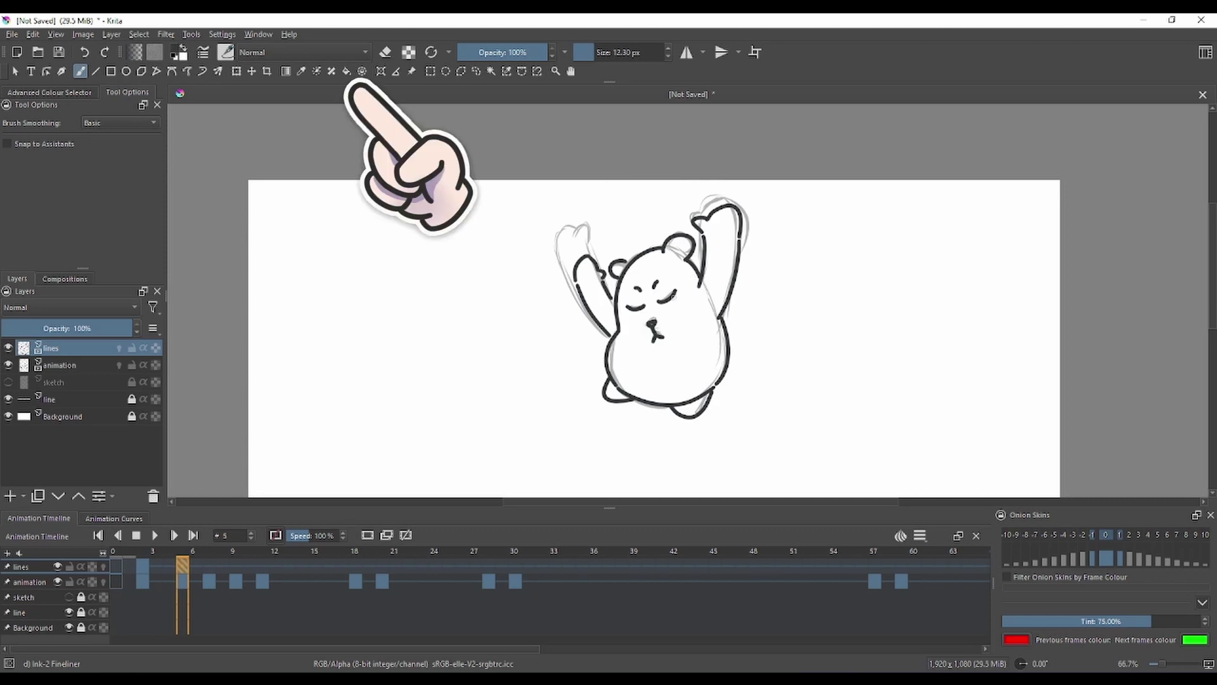
Ink the bear's head and body outline on frame 7 of the lines layer, redoing the first strokes
{"action": "key", "text": "Right"}
{"action": "key", "text": "Right"}
{"action": "left_click_drag", "start_coordinate": [619, 345], "coordinate": [696, 305]}
{"action": "left_click_drag", "start_coordinate": [638, 308], "coordinate": [654, 296]}
{"action": "key", "text": "ctrl+z"}
{"action": "key", "text": "ctrl+z"}
{"action": "mouse_move", "coordinate": [622, 336]}
{"action": "left_mouse_down"}
{"action": "mouse_move", "coordinate": [704, 309]}
{"action": "mouse_move", "coordinate": [708, 335]}
{"action": "left_mouse_up"}
{"action": "mouse_move", "coordinate": [622, 337]}
{"action": "left_mouse_down"}
{"action": "mouse_move", "coordinate": [607, 448]}
{"action": "mouse_move", "coordinate": [676, 471]}
{"action": "left_mouse_up"}
{"action": "left_click_drag", "start_coordinate": [711, 338], "coordinate": [694, 450]}
Ink the bear's feet, arms and face on frame 7, and step back to frame 5 to compare
{"action": "left_click_drag", "start_coordinate": [599, 429], "coordinate": [612, 463]}
{"action": "left_click_drag", "start_coordinate": [698, 447], "coordinate": [675, 475]}
{"action": "mouse_move", "coordinate": [603, 381]}
{"action": "left_mouse_down"}
{"action": "mouse_move", "coordinate": [628, 292]}
{"action": "mouse_move", "coordinate": [629, 324]}
{"action": "left_mouse_up"}
{"action": "mouse_move", "coordinate": [717, 349]}
{"action": "left_mouse_down"}
{"action": "mouse_move", "coordinate": [739, 310]}
{"action": "mouse_move", "coordinate": [761, 335]}
{"action": "mouse_move", "coordinate": [718, 382]}
{"action": "left_mouse_up"}
{"action": "left_click_drag", "start_coordinate": [640, 336], "coordinate": [653, 344]}
{"action": "left_click_drag", "start_coordinate": [665, 348], "coordinate": [679, 348]}
{"action": "left_click_drag", "start_coordinate": [652, 363], "coordinate": [655, 383]}
{"action": "key", "text": "Left"}
{"action": "key", "text": "Left"}
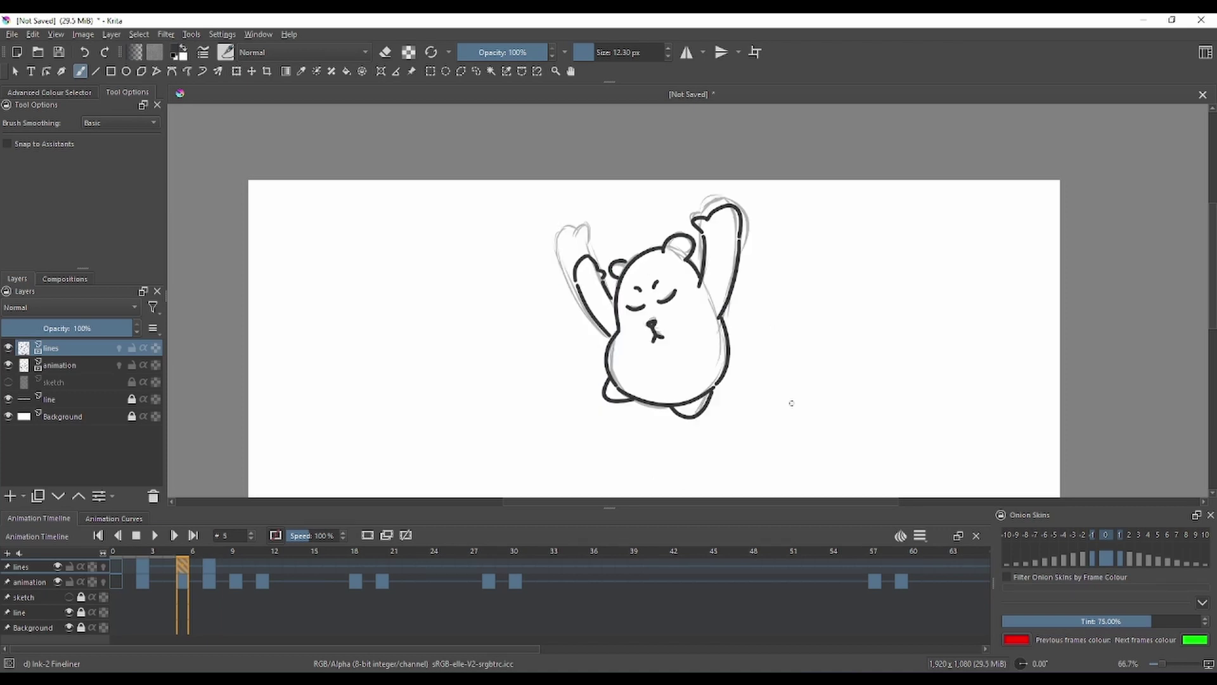
Create a blank keyframe at frame 9 on the lines layer
{"action": "left_click_drag", "start_coordinate": [799, 367], "coordinate": [772, 302]}
{"action": "key", "text": "Right"}
{"action": "key", "text": "Right"}
{"action": "key", "text": "Right"}
{"action": "key", "text": "Right"}
{"action": "left_click", "coordinate": [367, 534]}
Ink the squashed bear's ears, head top and feet over the rough on frame 9, redoing strokes that miss
{"action": "left_click_drag", "start_coordinate": [588, 388], "coordinate": [574, 399]}
{"action": "left_click_drag", "start_coordinate": [647, 389], "coordinate": [667, 400]}
{"action": "key", "text": "ctrl+z"}
{"action": "left_click_drag", "start_coordinate": [764, 383], "coordinate": [779, 336]}
{"action": "mouse_move", "coordinate": [655, 337]}
{"action": "left_mouse_down"}
{"action": "mouse_move", "coordinate": [678, 351]}
{"action": "mouse_move", "coordinate": [580, 386]}
{"action": "mouse_move", "coordinate": [569, 438]}
{"action": "mouse_move", "coordinate": [620, 442]}
{"action": "left_mouse_up"}
{"action": "key", "text": "ctrl+z"}
{"action": "left_click_drag", "start_coordinate": [610, 438], "coordinate": [655, 437]}
{"action": "left_click_drag", "start_coordinate": [641, 443], "coordinate": [675, 441]}
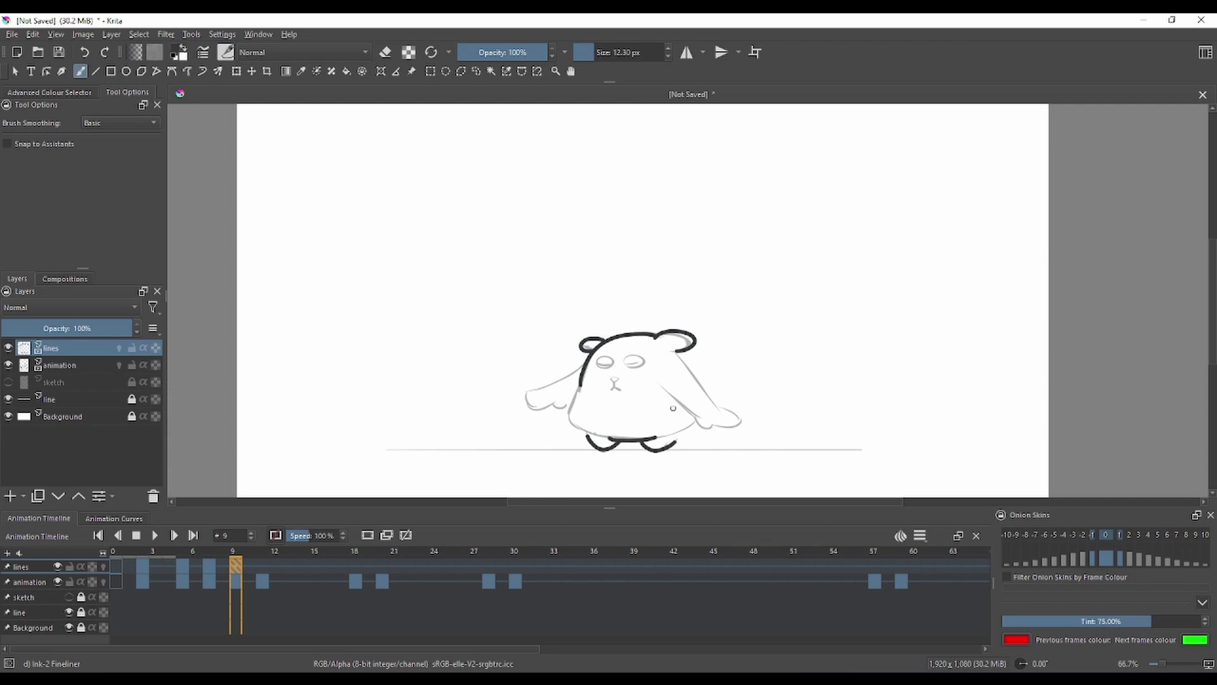
Ink the lower left side of the bear's body and its left arm on frame 9 of the lines layer
{"action": "left_click_drag", "start_coordinate": [580, 390], "coordinate": [585, 437]}
{"action": "key", "text": "ctrl+z"}
{"action": "left_click_drag", "start_coordinate": [575, 397], "coordinate": [596, 433]}
{"action": "left_click_drag", "start_coordinate": [585, 364], "coordinate": [537, 392]}
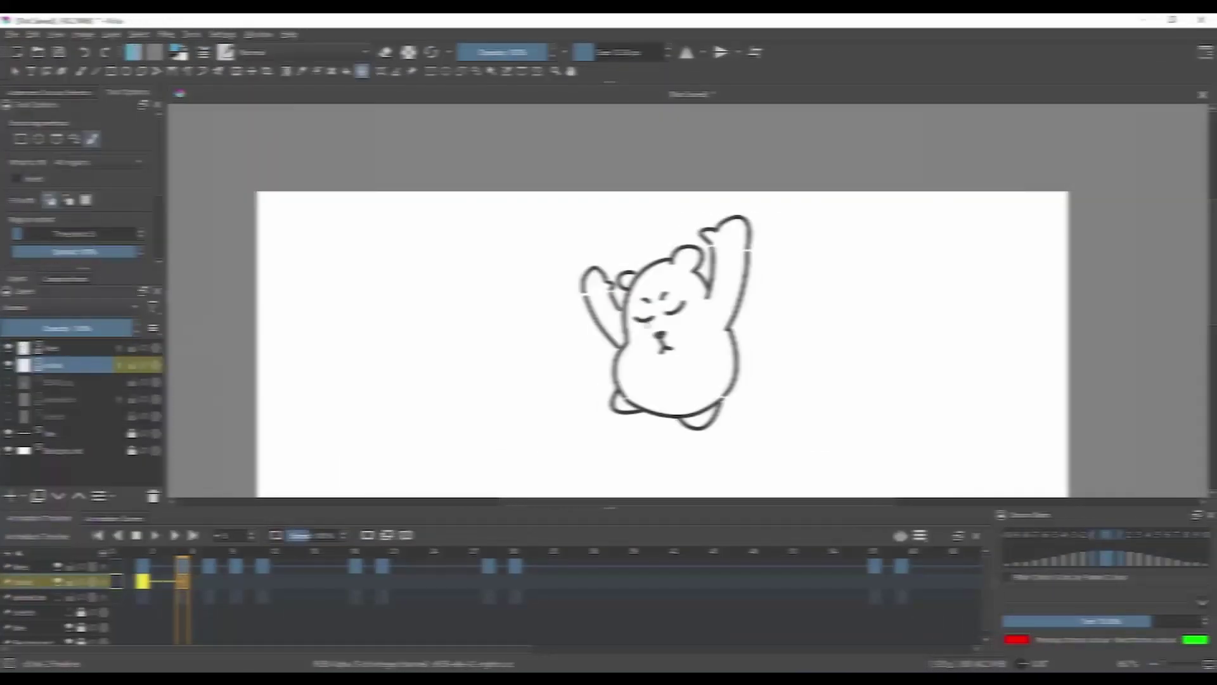
Fill both of the bear's feet with blue on frame 5 of the colors layer, undoing the fill that floods the canvas
{"action": "left_click", "coordinate": [723, 399]}
{"action": "left_click", "coordinate": [346, 71]}
{"action": "left_click", "coordinate": [719, 398]}
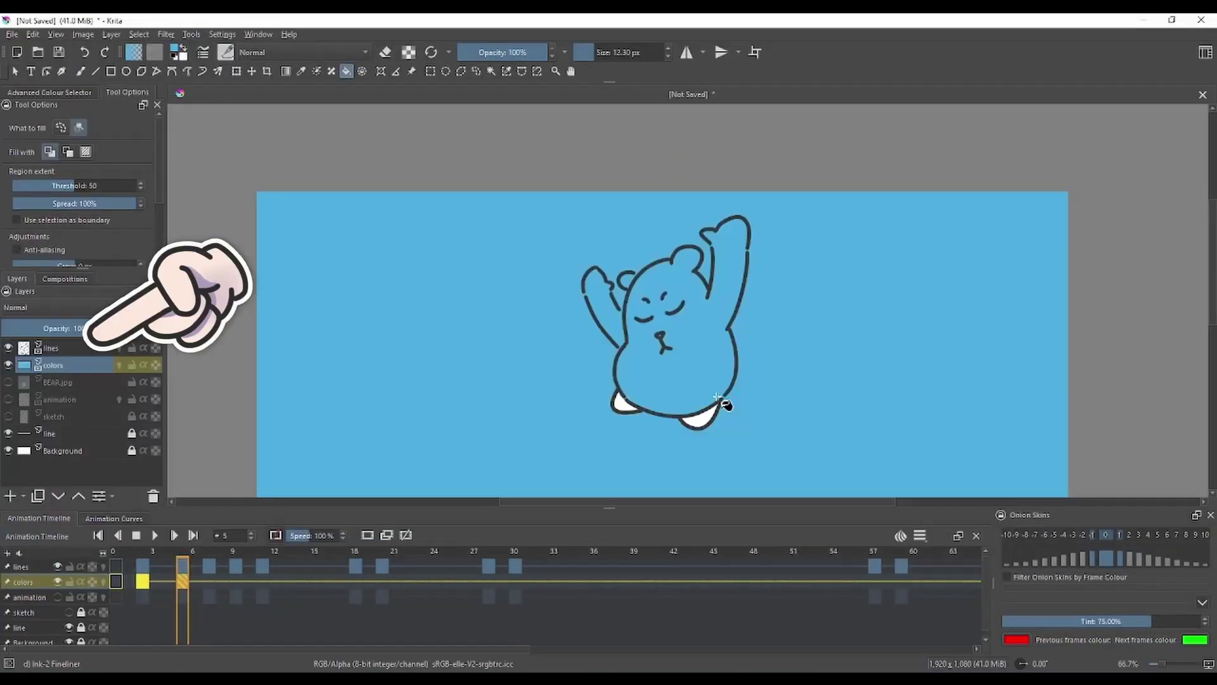
{"action": "key", "text": "ctrl+z"}
{"action": "left_click", "coordinate": [700, 418]}
{"action": "left_click", "coordinate": [624, 405]}
Brush blue over the bear's arms, ears and the left side of its head and body on frame 5
{"action": "key", "text": "b"}
{"action": "left_click", "coordinate": [346, 71]}
{"action": "key", "text": "b"}
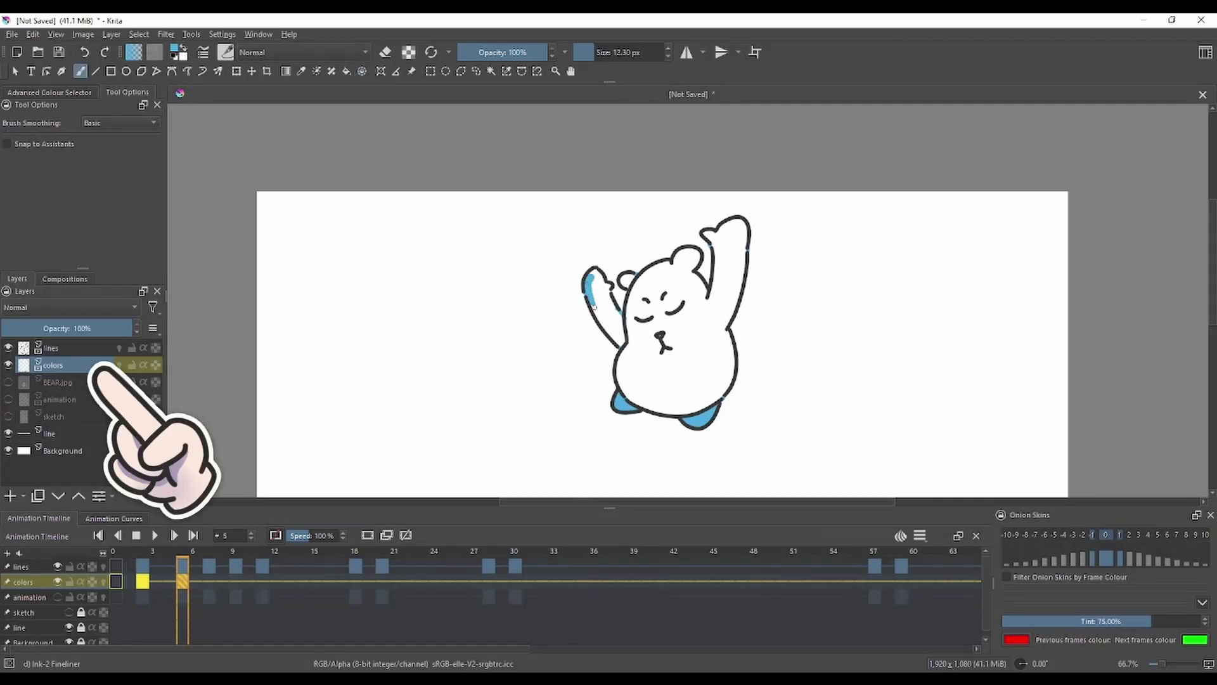
{"action": "mouse_move", "coordinate": [615, 339]}
{"action": "left_mouse_down"}
{"action": "mouse_move", "coordinate": [596, 279]}
{"action": "mouse_move", "coordinate": [617, 324]}
{"action": "left_mouse_up"}
{"action": "left_click_drag", "start_coordinate": [675, 259], "coordinate": [679, 258], "text": "shift"}
{"action": "left_click_drag", "start_coordinate": [676, 260], "coordinate": [691, 256]}
{"action": "mouse_move", "coordinate": [710, 240]}
{"action": "left_mouse_down"}
{"action": "mouse_move", "coordinate": [723, 231]}
{"action": "mouse_move", "coordinate": [730, 257]}
{"action": "mouse_move", "coordinate": [721, 329]}
{"action": "left_mouse_up"}
{"action": "key", "text": "f"}
{"action": "left_click_drag", "start_coordinate": [683, 263], "coordinate": [624, 373]}
Try to flood-fill the rest of the bear's body with blue on frame 5, using different fill options
{"action": "left_click", "coordinate": [718, 364]}
{"action": "key", "text": "ctrl+z"}
{"action": "left_click", "coordinate": [82, 68]}
{"action": "key", "text": "f"}
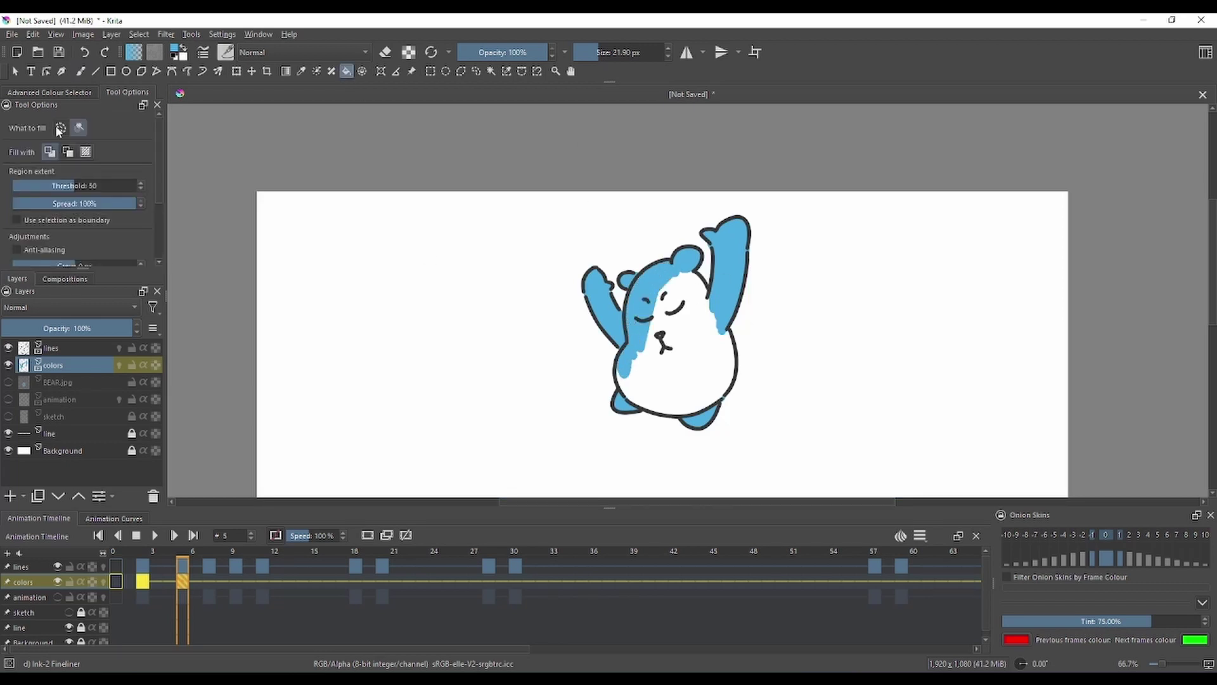
{"action": "left_click", "coordinate": [603, 222]}
{"action": "key", "text": "ctrl+z"}
{"action": "left_click_drag", "start_coordinate": [160, 188], "coordinate": [159, 226]}
{"action": "left_click", "coordinate": [79, 232]}
{"action": "left_click", "coordinate": [266, 220]}
{"action": "key", "text": "ctrl+z"}
Paint the rest of the bear's body blue on frame 5 with a 33.30 px brush
{"action": "left_click", "coordinate": [80, 71]}
{"action": "left_click", "coordinate": [602, 52]}
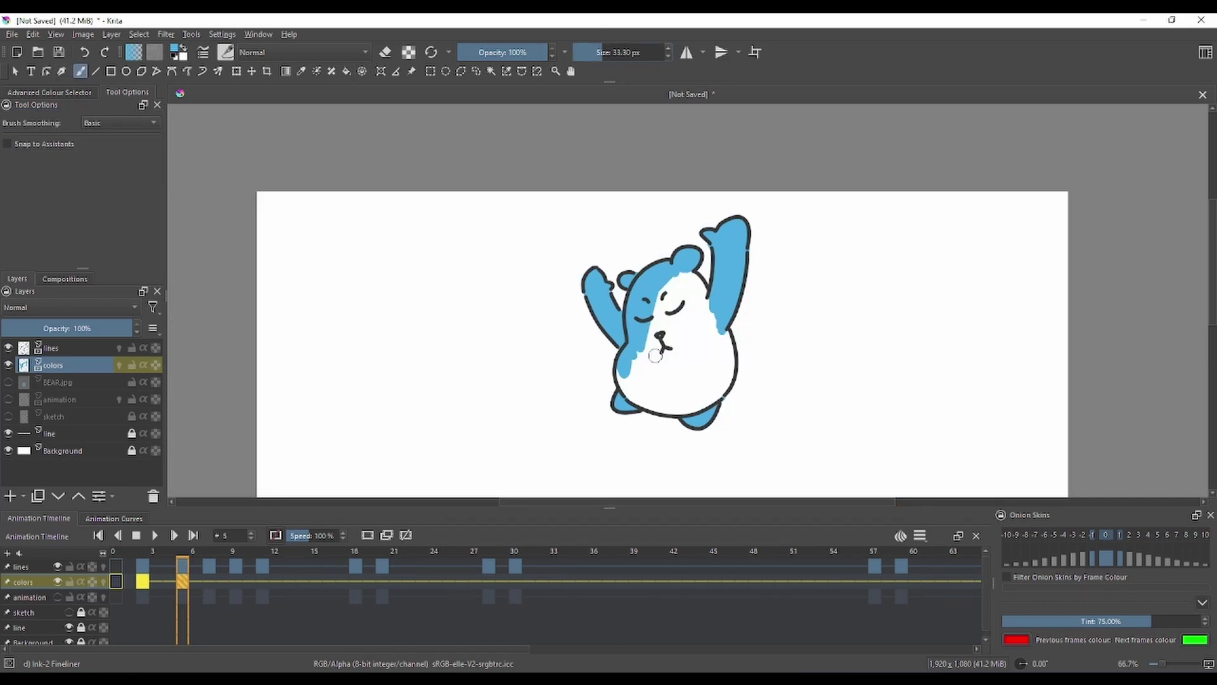
{"action": "mouse_move", "coordinate": [656, 352]}
{"action": "left_mouse_down"}
{"action": "mouse_move", "coordinate": [660, 371]}
{"action": "mouse_move", "coordinate": [702, 326]}
{"action": "mouse_move", "coordinate": [672, 400]}
{"action": "mouse_move", "coordinate": [689, 408]}
{"action": "mouse_move", "coordinate": [728, 355]}
{"action": "left_mouse_up"}
Create a keyframe at frame 7 on the colors layer and fill the bear with blue
{"action": "key", "text": "Right"}
{"action": "key", "text": "Right"}
{"action": "key", "text": "Insert"}
{"action": "left_click", "coordinate": [348, 71]}
{"action": "left_click_drag", "start_coordinate": [619, 317], "coordinate": [720, 333]}
Create a keyframe at frame 9 on the colors layer and fill the squashed bear with blue
{"action": "key", "text": "Right"}
{"action": "key", "text": "Right"}
{"action": "key", "text": "Insert"}
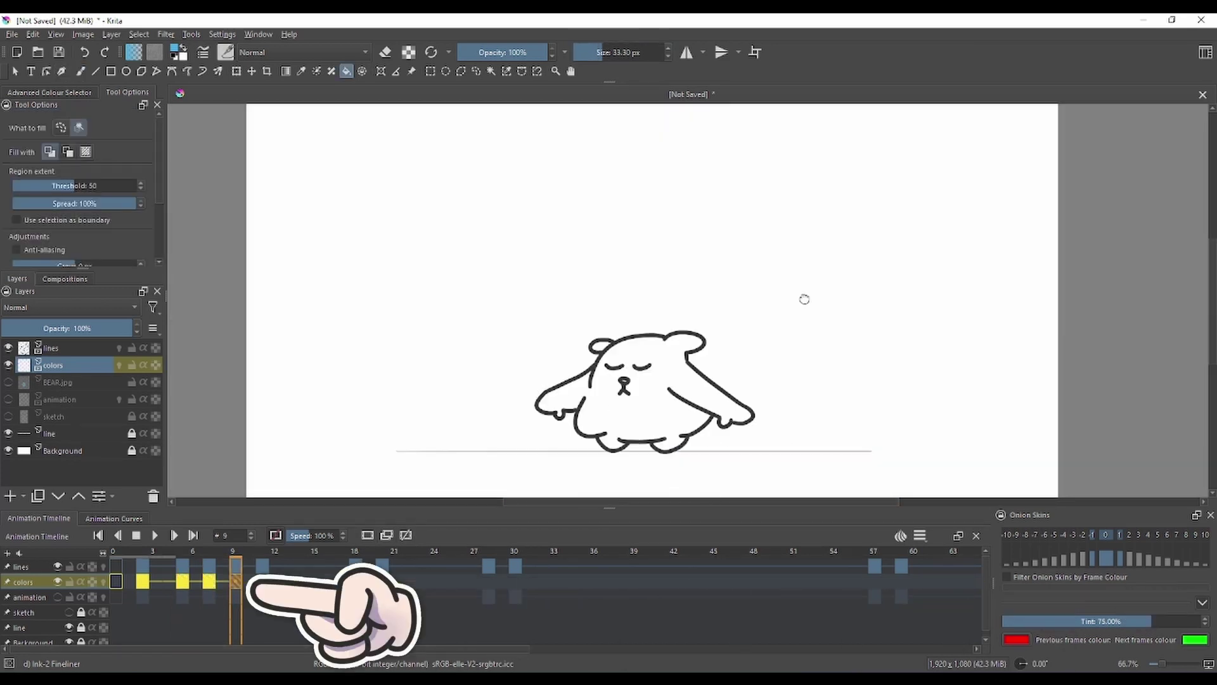
{"action": "left_click_drag", "start_coordinate": [551, 342], "coordinate": [710, 343]}
Create a keyframe at frame 11 on the colors layer, then colour the standing bear's ears, arm, feet and body blue
{"action": "key", "text": "Right"}
{"action": "key", "text": "Right"}
{"action": "key", "text": "Insert"}
{"action": "key", "text": "b"}
{"action": "left_click", "coordinate": [346, 71]}
{"action": "mouse_move", "coordinate": [657, 252]}
{"action": "left_mouse_down"}
{"action": "mouse_move", "coordinate": [668, 262]}
{"action": "mouse_move", "coordinate": [606, 304]}
{"action": "mouse_move", "coordinate": [661, 234]}
{"action": "left_mouse_up"}
{"action": "left_click", "coordinate": [590, 242]}
{"action": "left_click", "coordinate": [571, 345]}
{"action": "left_click", "coordinate": [600, 389]}
{"action": "left_click", "coordinate": [80, 71]}
{"action": "mouse_move", "coordinate": [586, 298]}
{"action": "left_mouse_down"}
{"action": "mouse_move", "coordinate": [599, 371]}
{"action": "mouse_move", "coordinate": [647, 355]}
{"action": "mouse_move", "coordinate": [678, 291]}
{"action": "mouse_move", "coordinate": [634, 387]}
{"action": "mouse_move", "coordinate": [682, 352]}
{"action": "mouse_move", "coordinate": [689, 312]}
{"action": "mouse_move", "coordinate": [680, 374]}
{"action": "left_mouse_up"}
Touch up the blue below the bear's right ear on frame 57 of the colors layer and play the animation
{"action": "left_click", "coordinate": [492, 585]}
{"action": "left_click", "coordinate": [874, 581]}
{"action": "key", "text": "e"}
{"action": "key", "text": "e"}
{"action": "left_click_drag", "start_coordinate": [672, 259], "coordinate": [678, 276]}
{"action": "left_click", "coordinate": [904, 582]}
{"action": "left_click", "coordinate": [155, 535]}
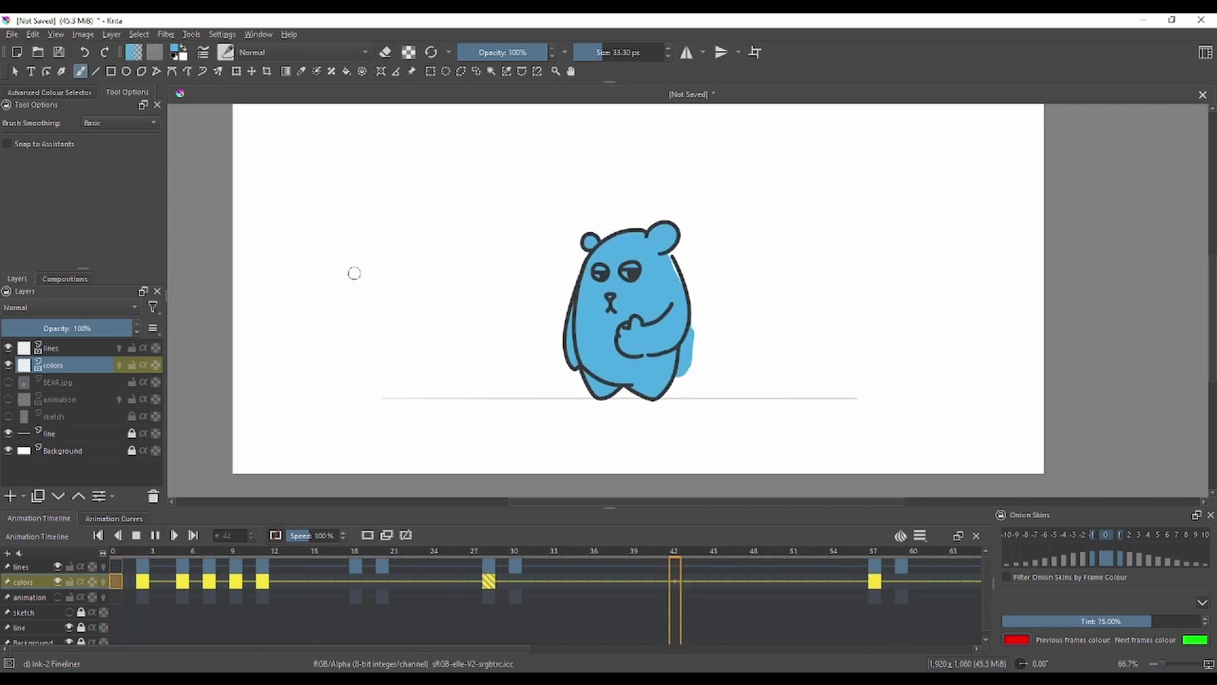
Erase the blue spill beside the bear's body and paint the gap below its ear on frame 30 of the colors layer
{"action": "left_click", "coordinate": [518, 581]}
{"action": "key", "text": "e"}
{"action": "left_click_drag", "start_coordinate": [695, 322], "coordinate": [682, 373]}
{"action": "key", "text": "e"}
{"action": "left_click_drag", "start_coordinate": [672, 259], "coordinate": [678, 286]}
{"action": "left_click", "coordinate": [874, 581]}
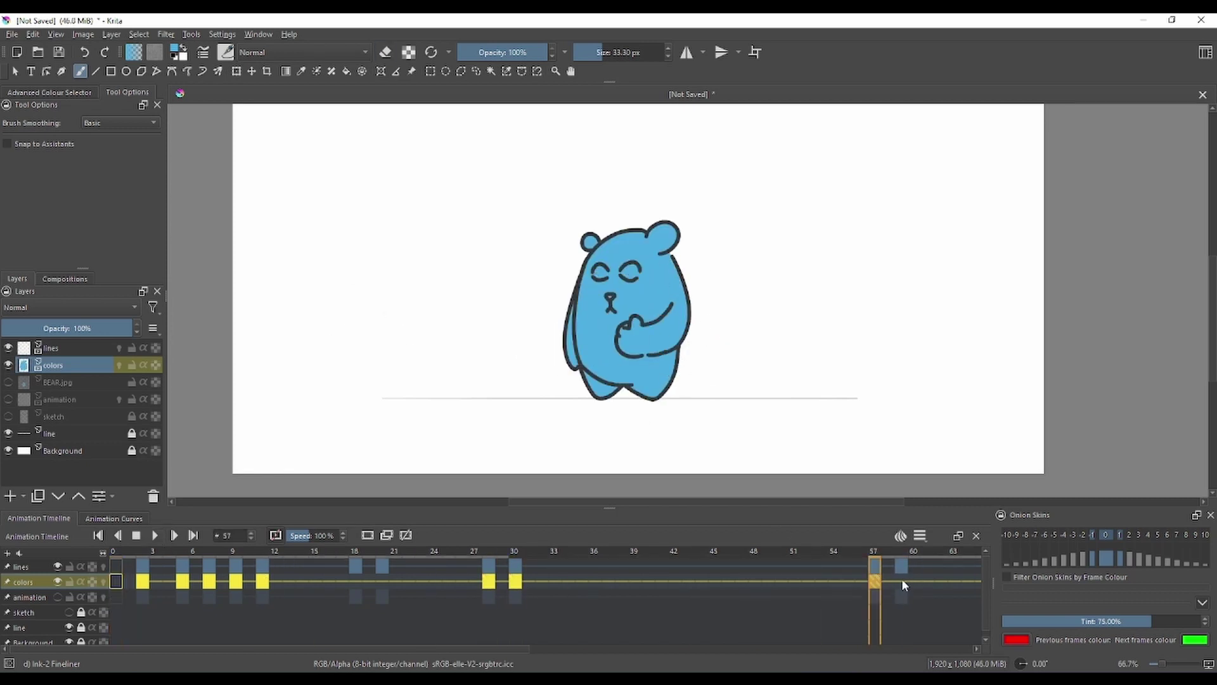
Play the animation from the first frame, and show the BEAR.jpg reference at frame 57 to examine its colours
{"action": "left_click", "coordinate": [116, 581]}
{"action": "left_click", "coordinate": [155, 535]}
{"action": "scroll", "coordinate": [723, 266], "scroll_direction": "down", "scroll_amount": 1}
{"action": "left_click_drag", "start_coordinate": [753, 282], "coordinate": [729, 348]}
{"action": "left_click", "coordinate": [874, 581]}
{"action": "left_click", "coordinate": [8, 382]}
{"action": "scroll", "coordinate": [396, 251], "scroll_direction": "up", "scroll_amount": 4}
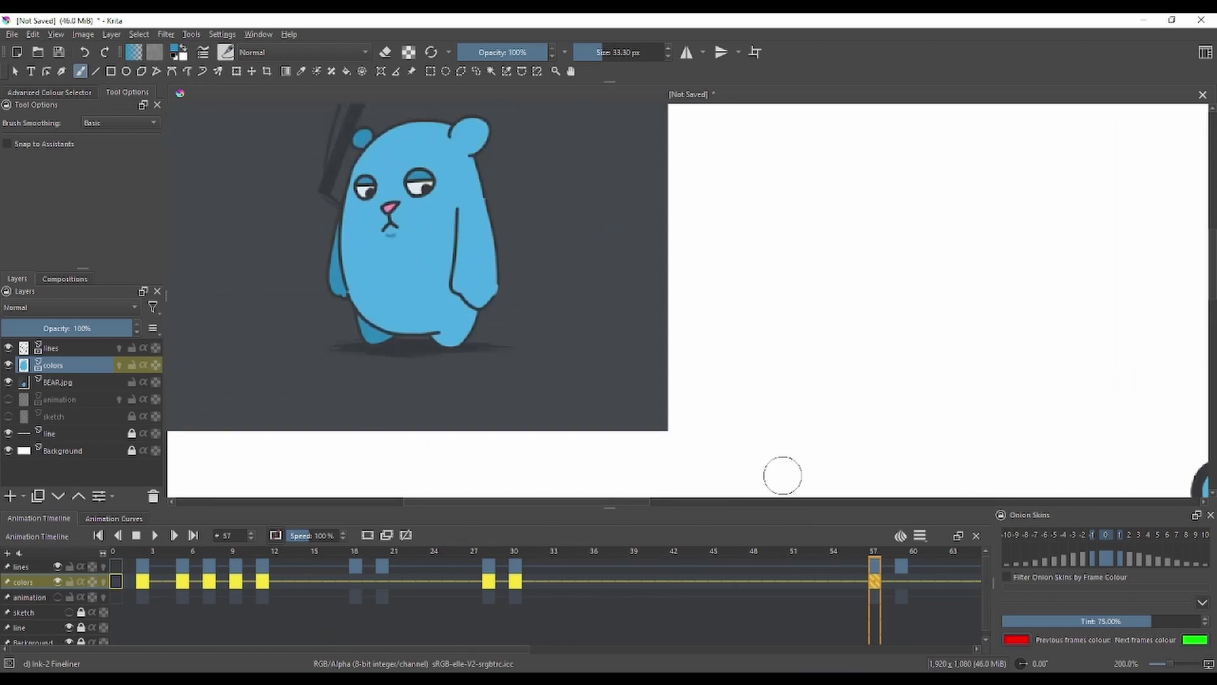
Paint the bear's eyelids a darker blue and colour its nose, frame by frame from frame 2 with a smaller brush
{"action": "scroll", "coordinate": [189, 183], "scroll_direction": "down", "scroll_amount": 2}
{"action": "left_click", "coordinate": [143, 582]}
{"action": "scroll", "coordinate": [625, 344], "scroll_direction": "down", "scroll_amount": 2}
{"action": "left_click_drag", "start_coordinate": [702, 170], "coordinate": [695, 170], "text": "shift"}
{"action": "key", "text": "Right"}
{"action": "left_click_drag", "start_coordinate": [684, 257], "coordinate": [690, 265]}
{"action": "left_click_drag", "start_coordinate": [701, 259], "coordinate": [712, 254]}
{"action": "key", "text": "Right"}
{"action": "left_click_drag", "start_coordinate": [690, 289], "coordinate": [693, 290]}
{"action": "key", "text": "Right"}
{"action": "key", "text": "Right"}
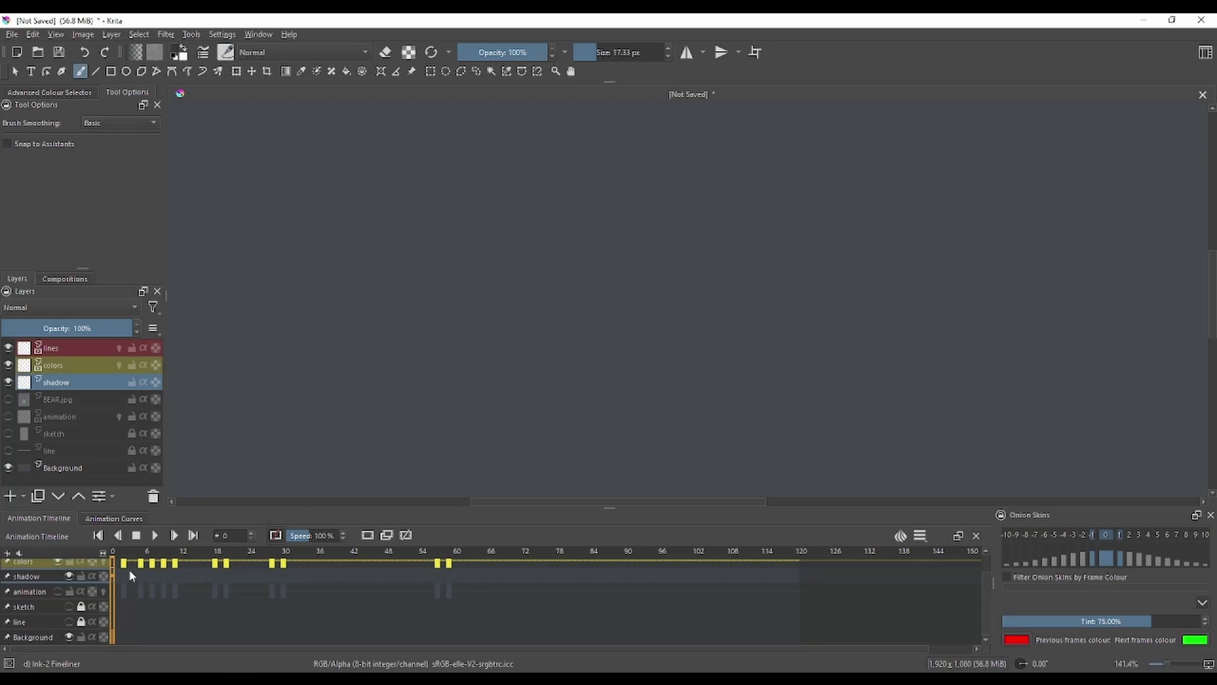
Add a blank keyframe at frame 7 on the shadow layer with a small ground shadow, and paint a wider shadow under the feet at frame 9
{"action": "left_click", "coordinate": [128, 569]}
{"action": "key", "text": "1"}
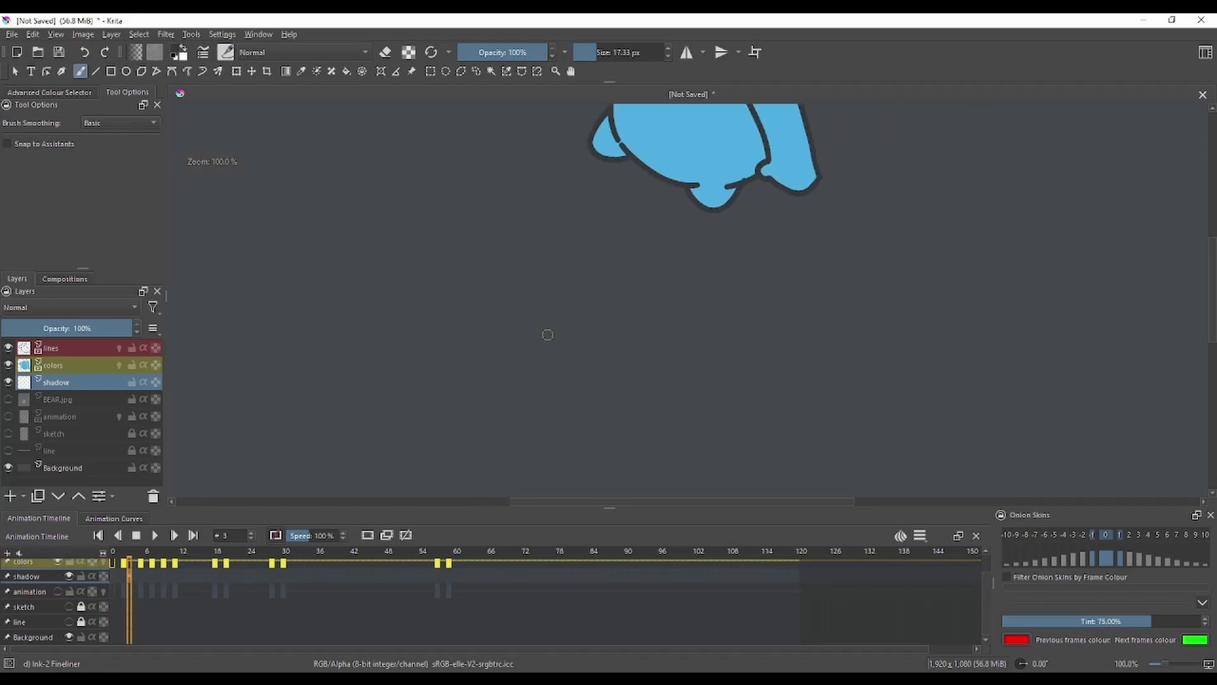
{"action": "scroll", "coordinate": [529, 384], "scroll_direction": "down", "scroll_amount": 2}
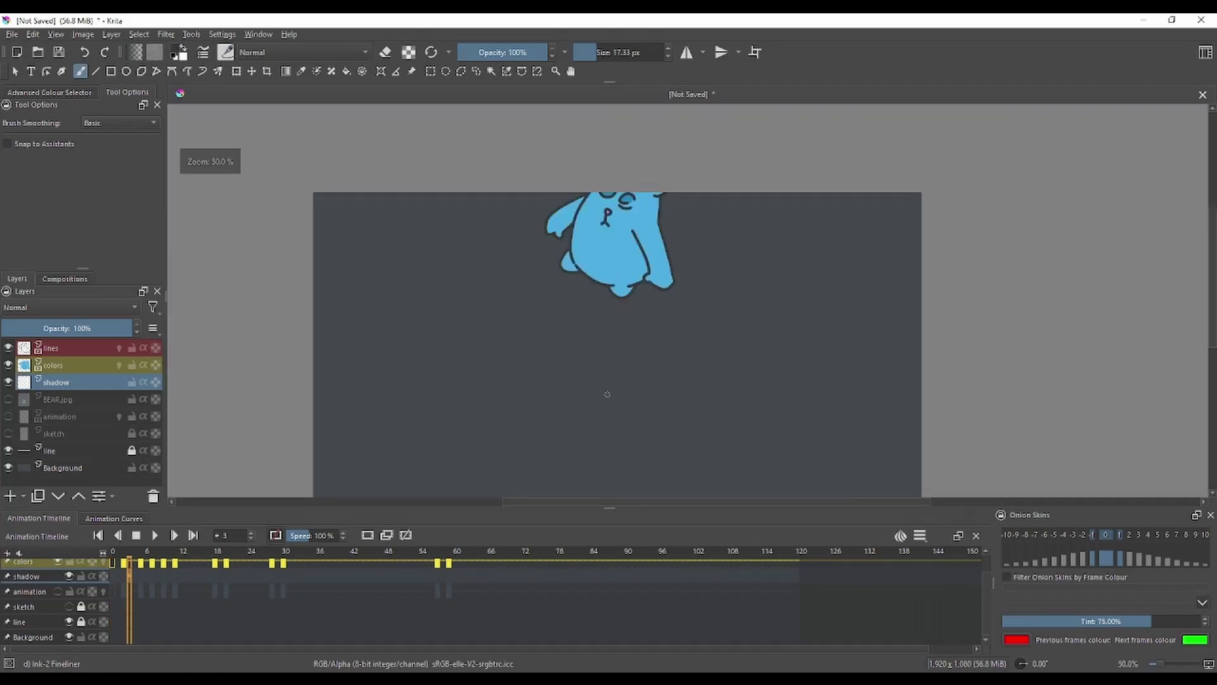
{"action": "left_click_drag", "start_coordinate": [609, 393], "coordinate": [508, 334]}
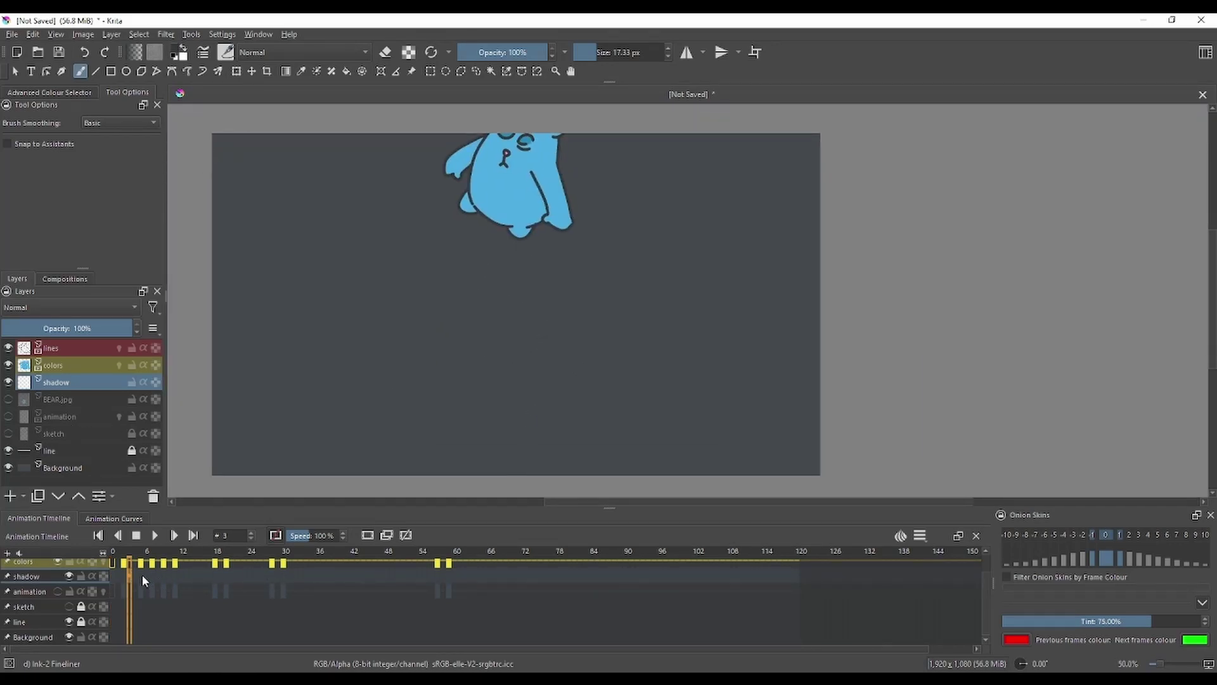
{"action": "left_click_drag", "start_coordinate": [142, 574], "coordinate": [158, 573]}
{"action": "left_click", "coordinate": [165, 576]}
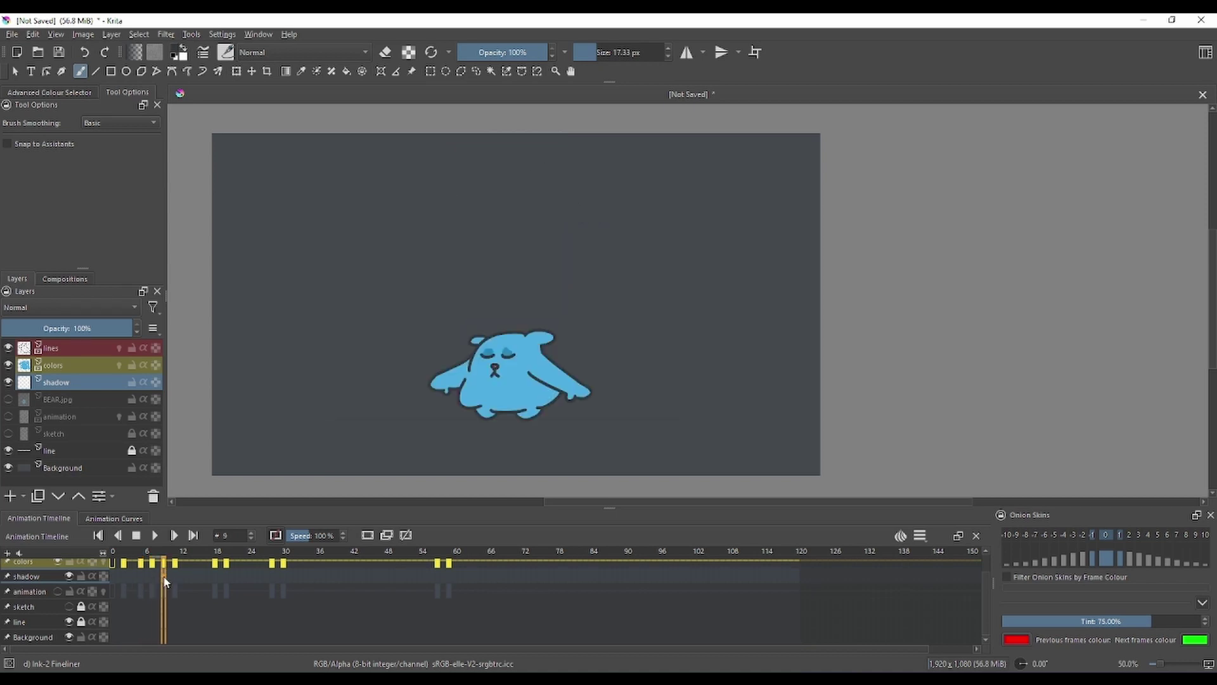
{"action": "left_click", "coordinate": [154, 573]}
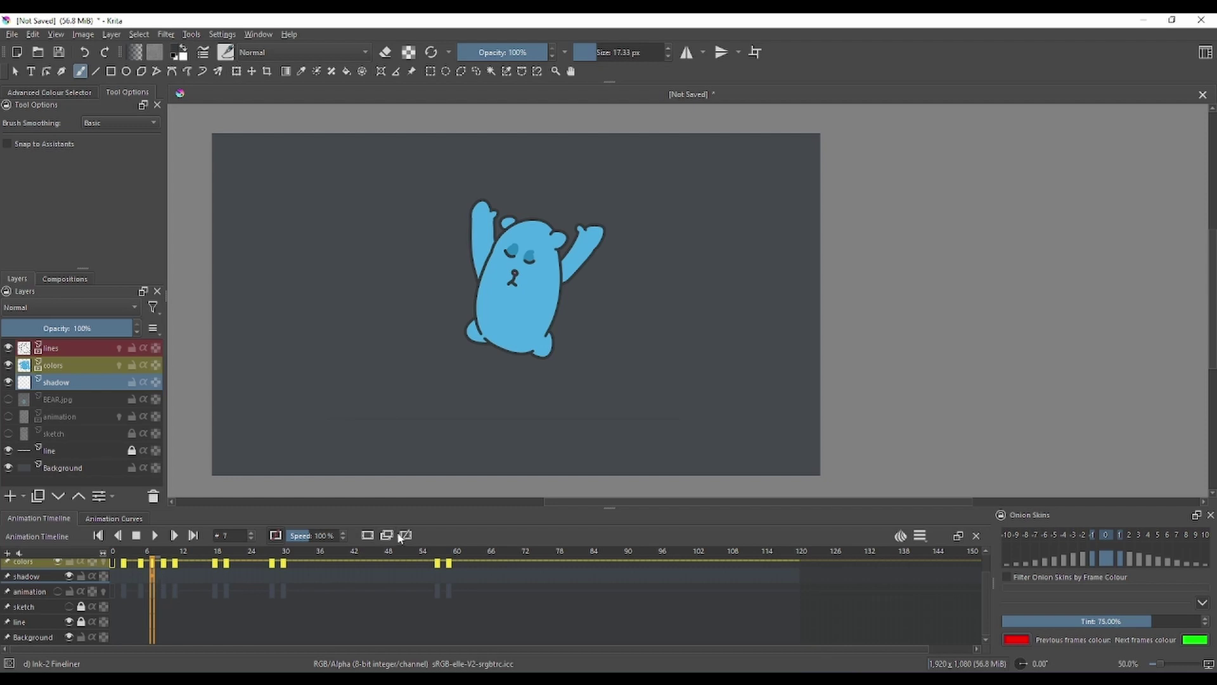
{"action": "left_click", "coordinate": [369, 537]}
{"action": "key", "text": "ctrl+z"}
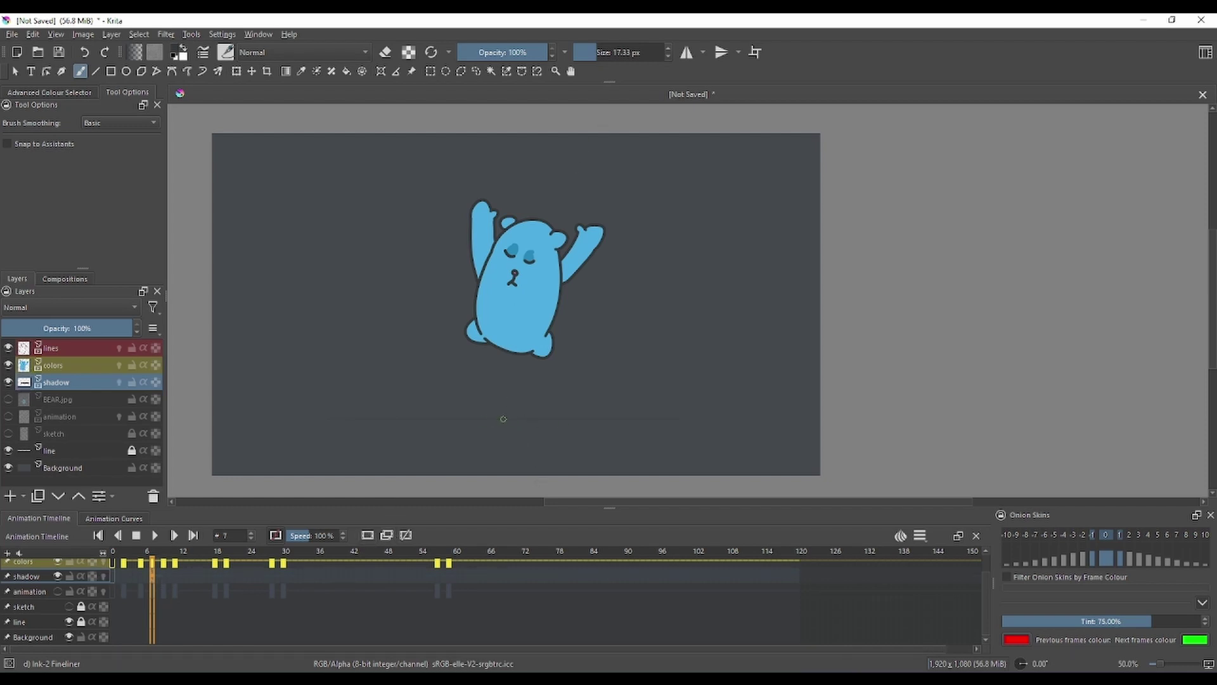
{"action": "left_click_drag", "start_coordinate": [498, 418], "coordinate": [518, 424]}
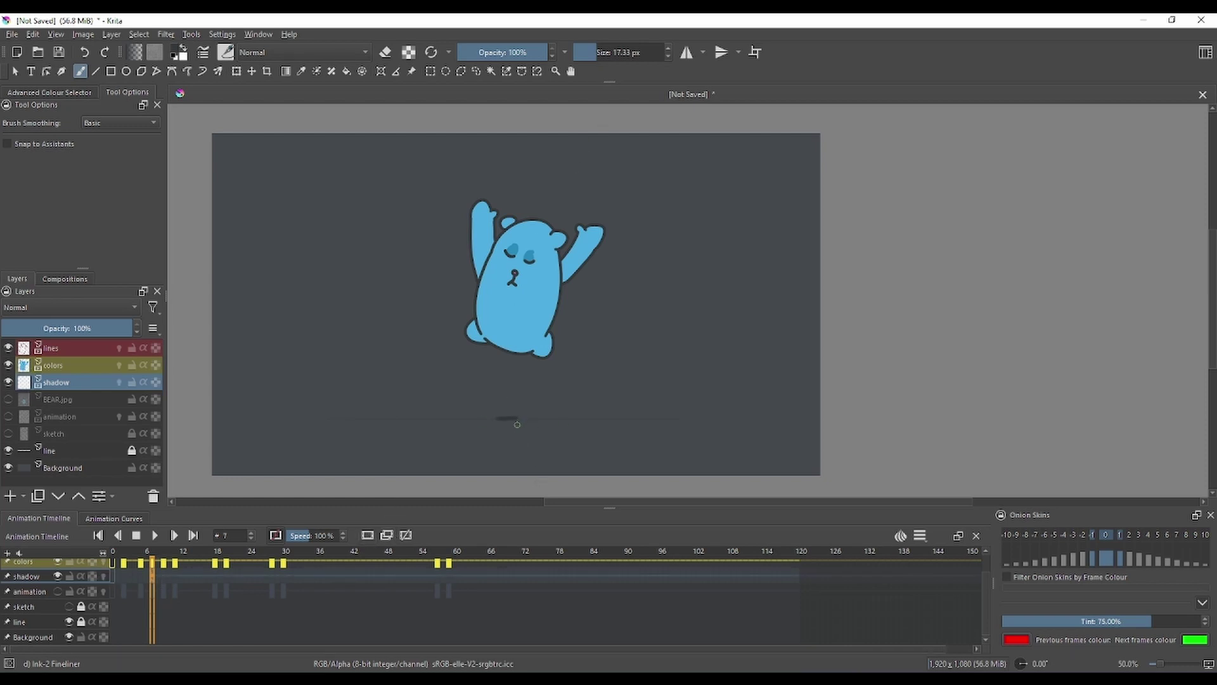
{"action": "left_click", "coordinate": [163, 573]}
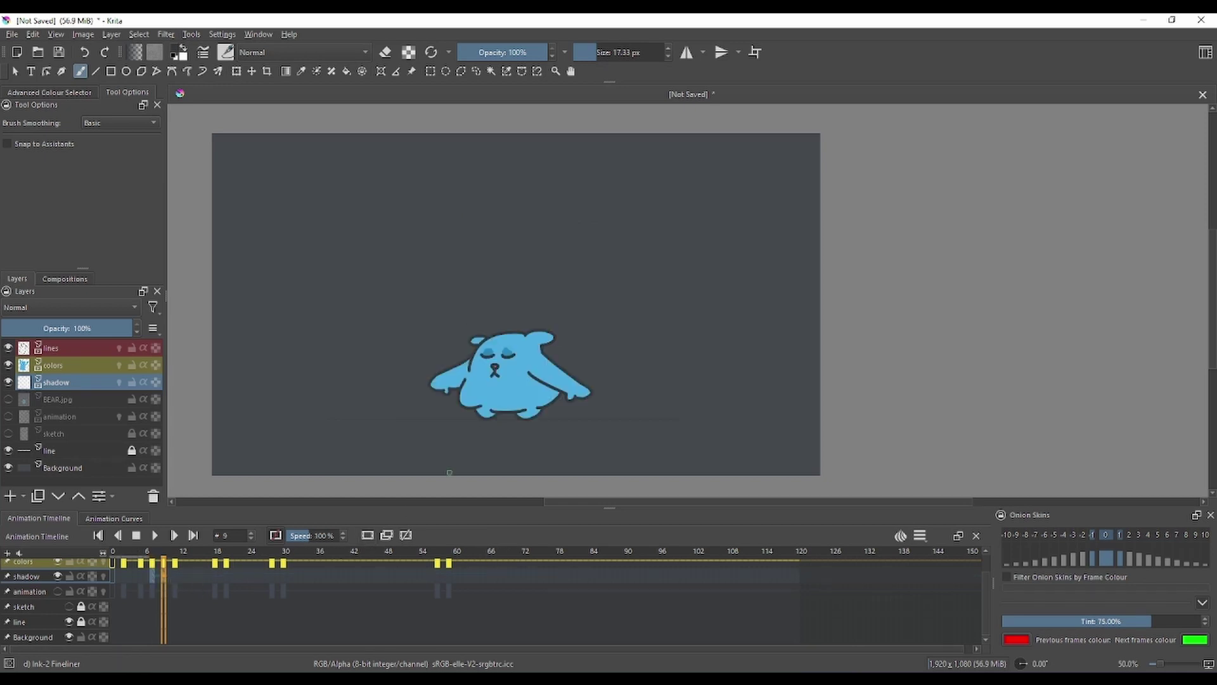
{"action": "left_click_drag", "start_coordinate": [484, 420], "coordinate": [545, 420]}
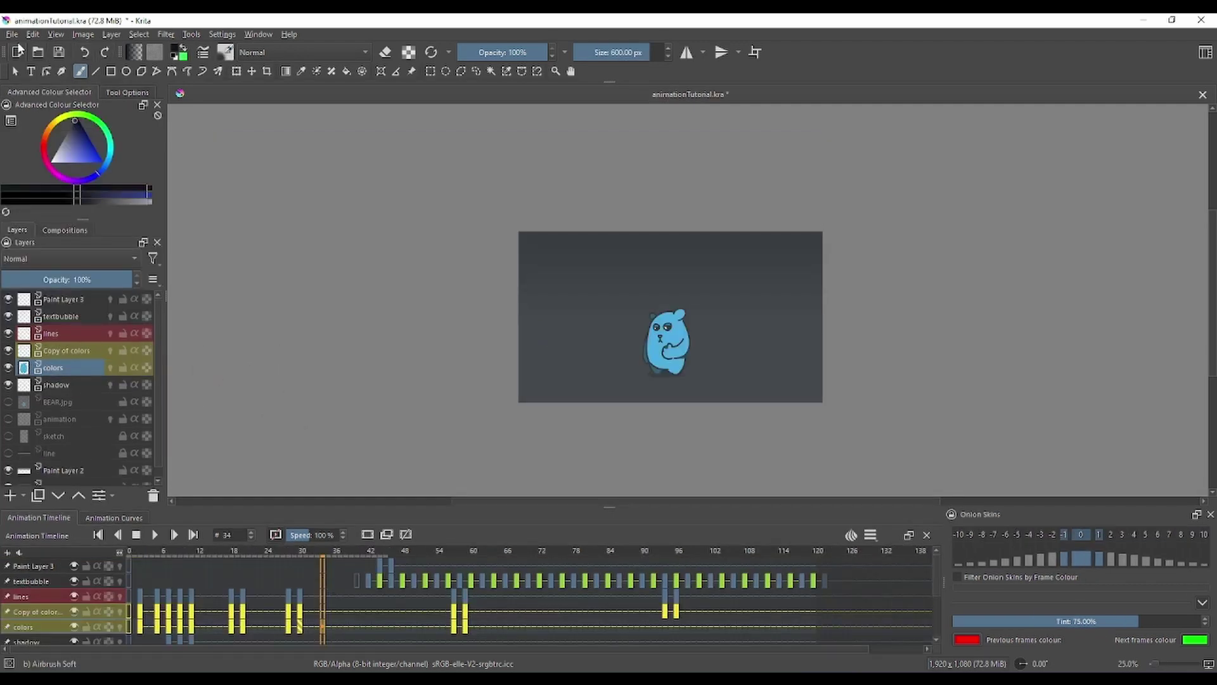
Render the animation as an MPEG-4 video named animationTutorial.mp4, frames 0 to 120 at 1920 × 1080 px and 24 FPS
{"action": "left_click", "coordinate": [11, 35]}
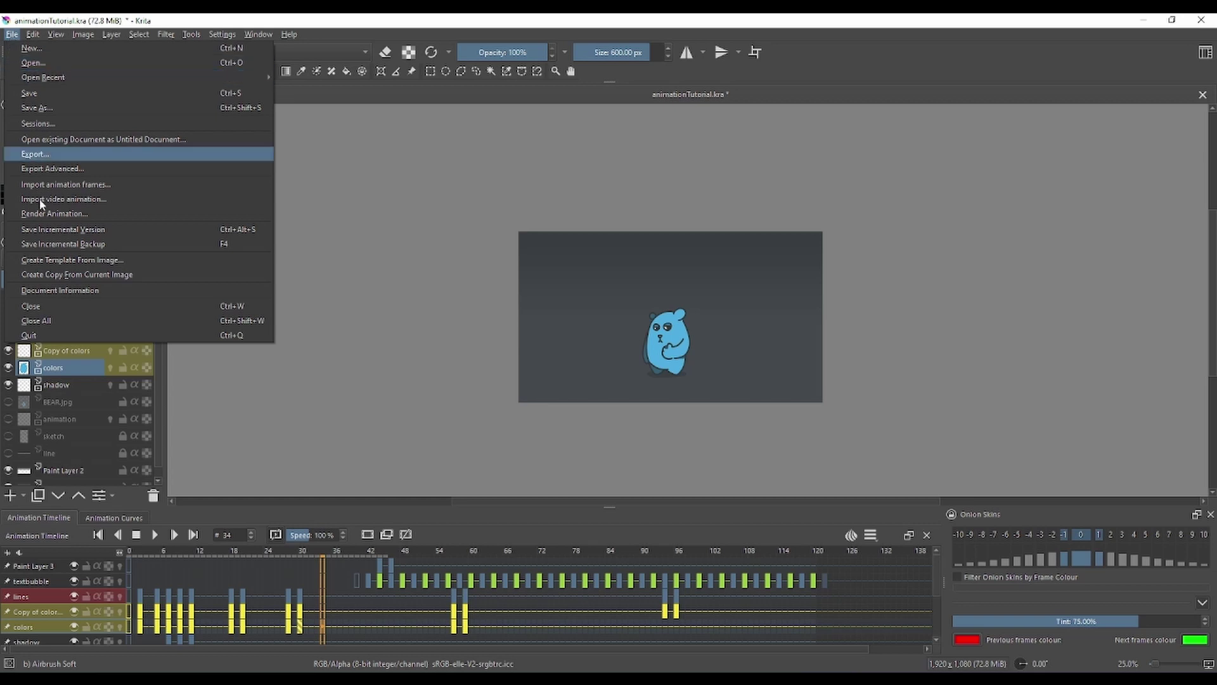
{"action": "left_click", "coordinate": [68, 214]}
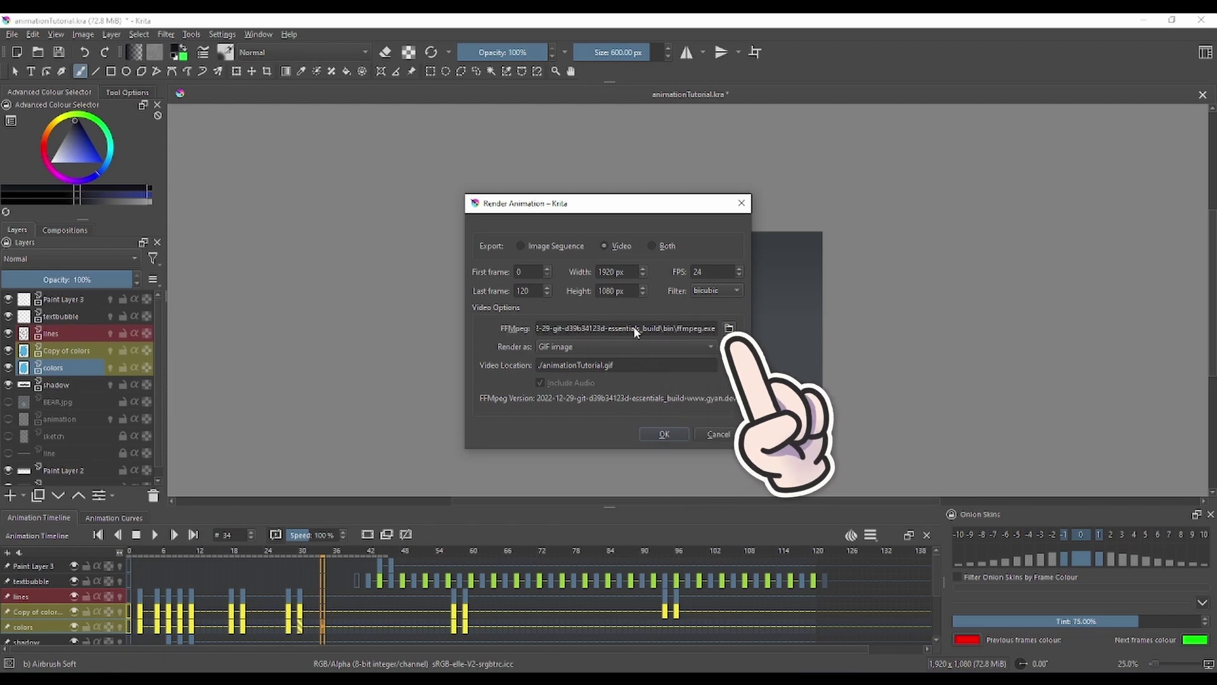
{"action": "left_click", "coordinate": [612, 349]}
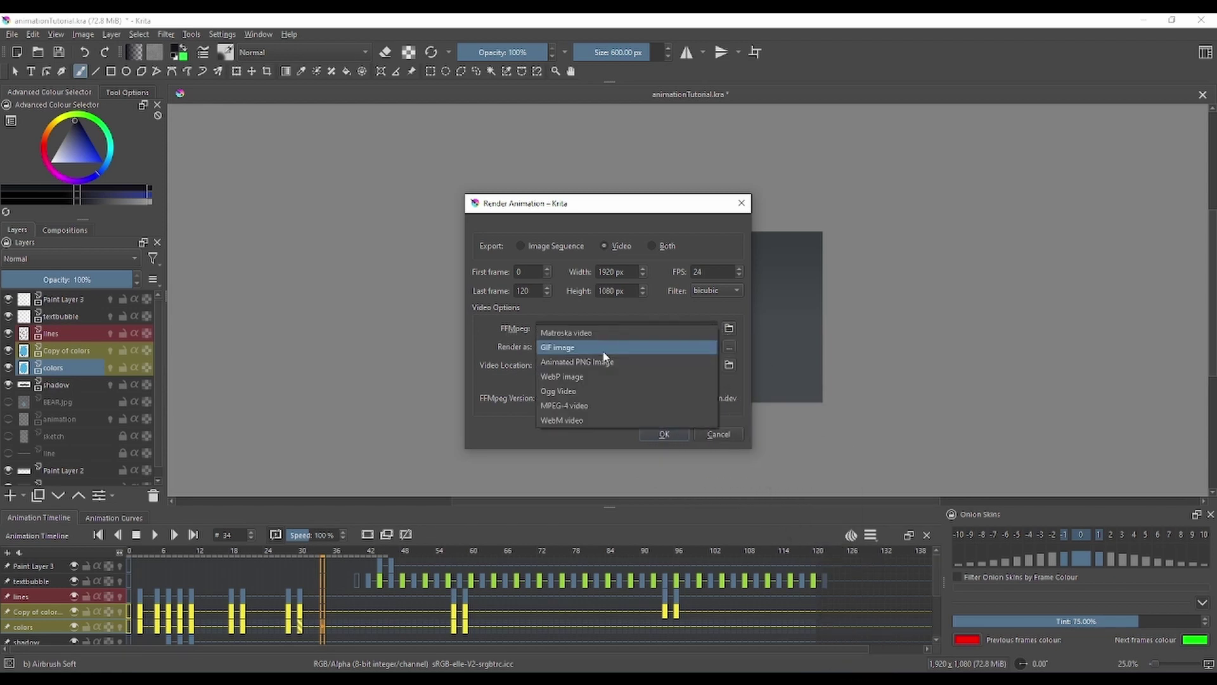
{"action": "left_click", "coordinate": [569, 405]}
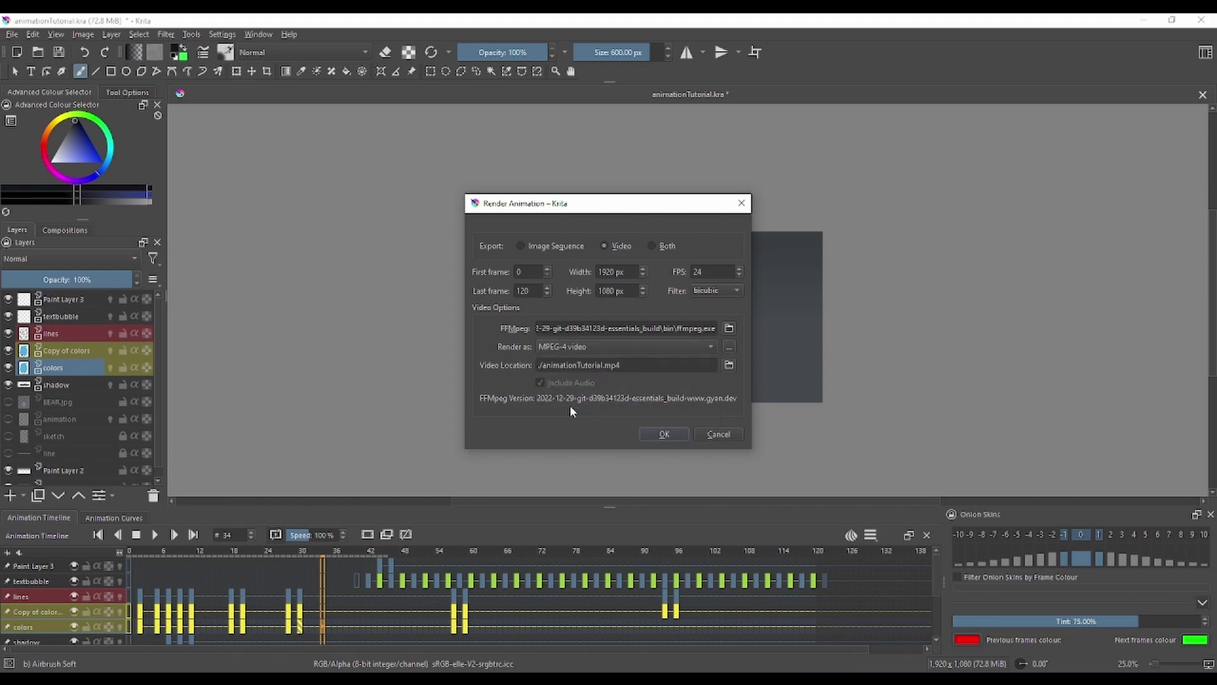
{"action": "left_click", "coordinate": [674, 433]}
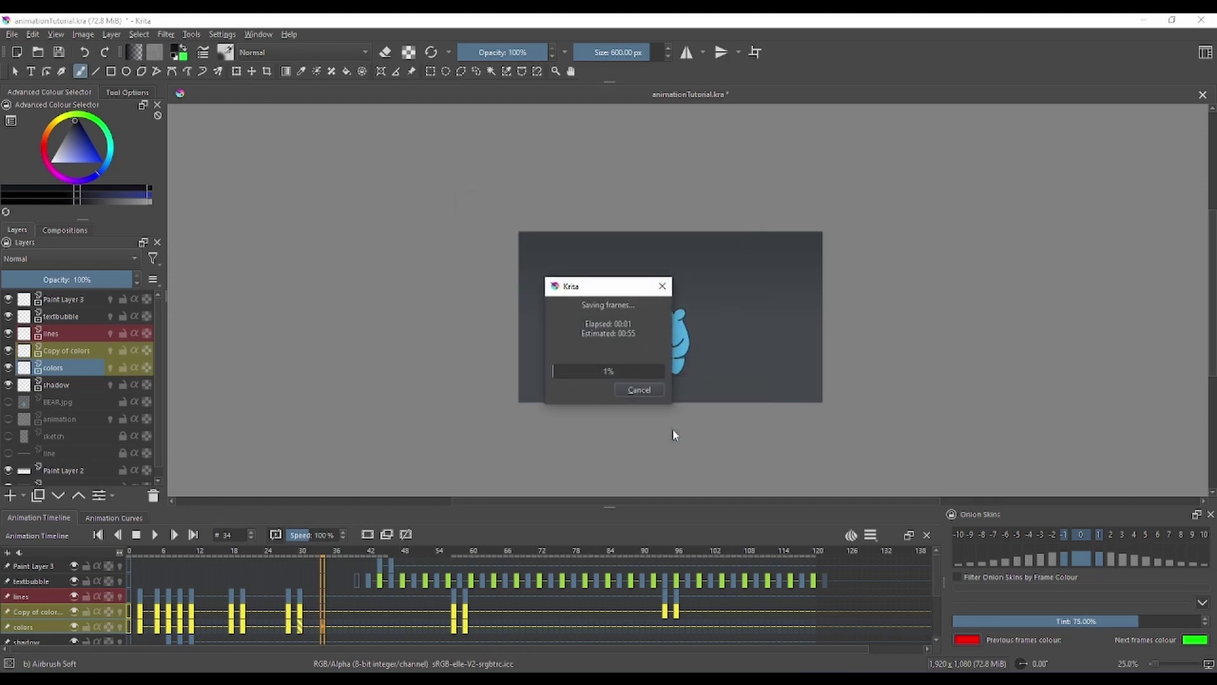